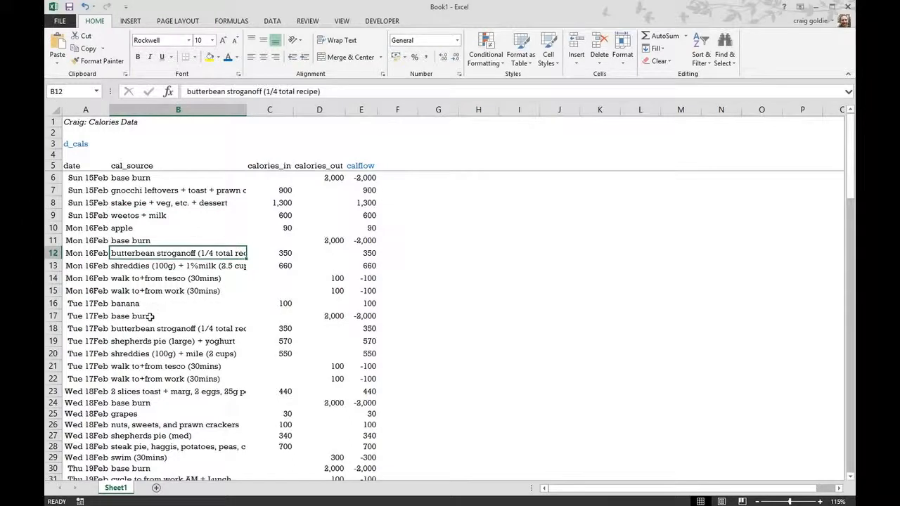
Step: Review the calories_in, calories_out and calflow columns, the walk to+from tesco entry and the calflow formula
{"action": "left_click_drag", "start_coordinate": [148, 317], "coordinate": [330, 317]}
{"action": "left_click_drag", "start_coordinate": [274, 166], "coordinate": [284, 215]}
{"action": "left_click_drag", "start_coordinate": [322, 166], "coordinate": [323, 203]}
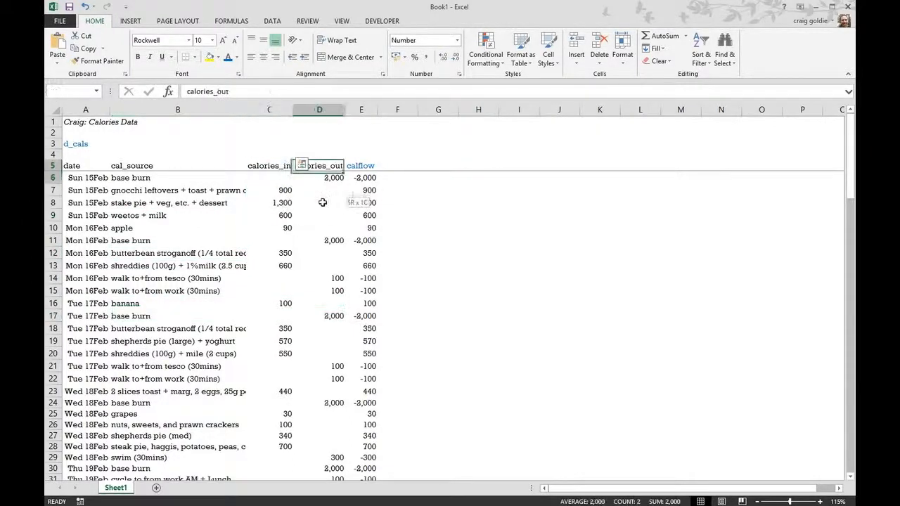
{"action": "left_click", "coordinate": [332, 276]}
{"action": "left_click_drag", "start_coordinate": [155, 279], "coordinate": [325, 278]}
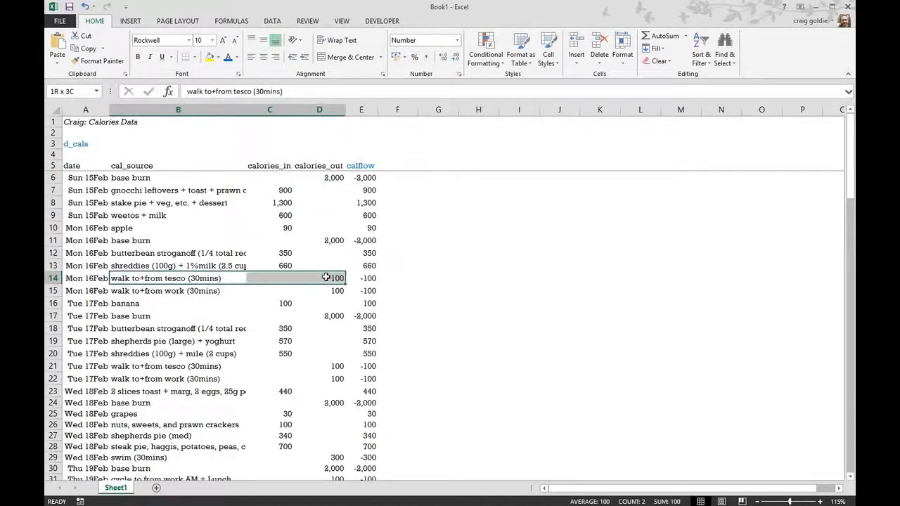
{"action": "left_click", "coordinate": [361, 277]}
{"action": "key", "text": "Up"}
{"action": "key", "text": "Up"}
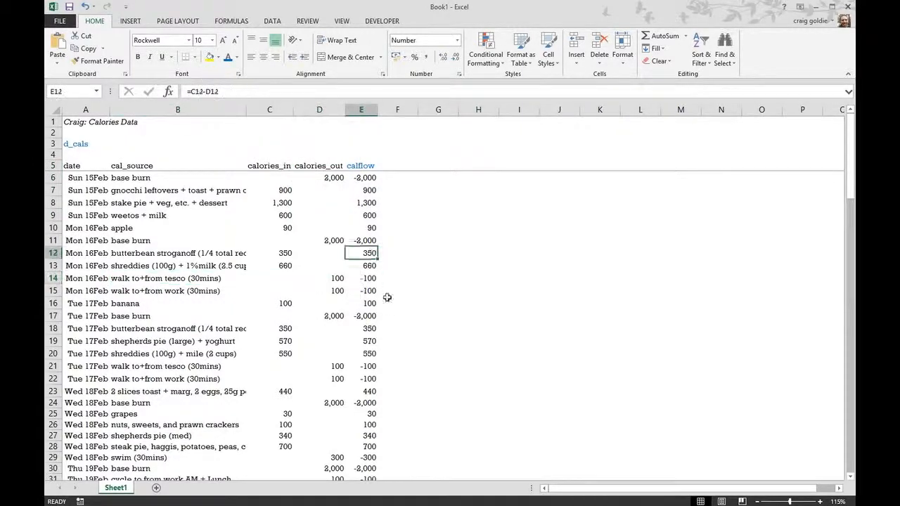
Step: Create a PivotTable from the Sheet1 range A5:E114 and place it at cell G5 of the same sheet
{"action": "left_click", "coordinate": [427, 164]}
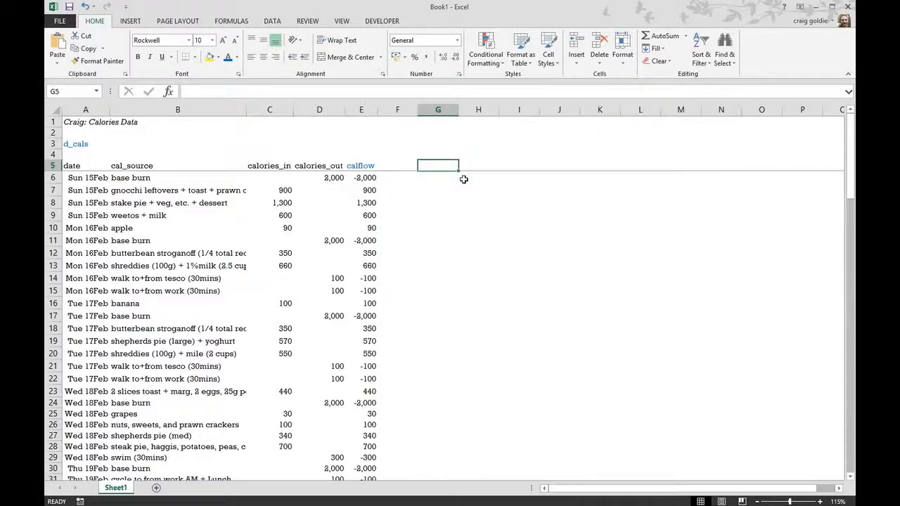
{"action": "key", "text": "alt+d"}
{"action": "key", "text": "p"}
{"action": "key", "text": "Return"}
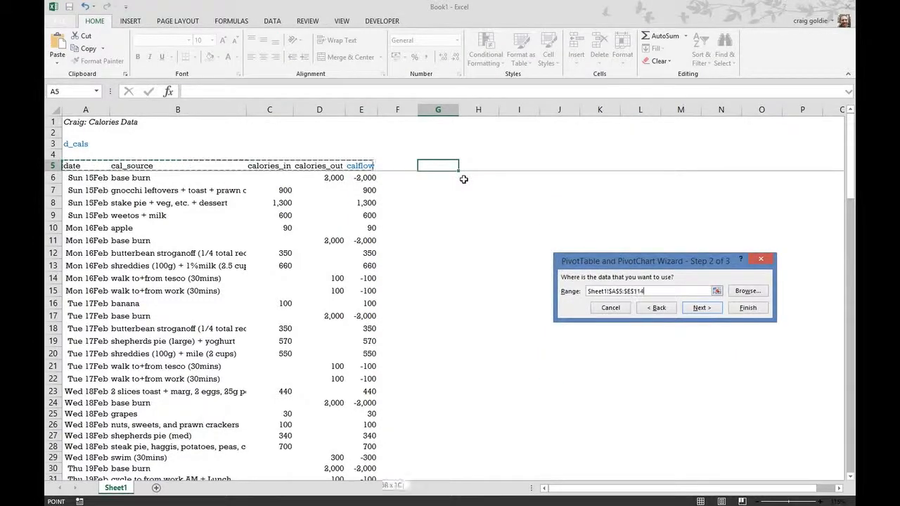
{"action": "key", "text": "Return"}
{"action": "key", "text": "Return"}
{"action": "scroll", "coordinate": [519, 175], "scroll_direction": "up", "scroll_amount": 12}
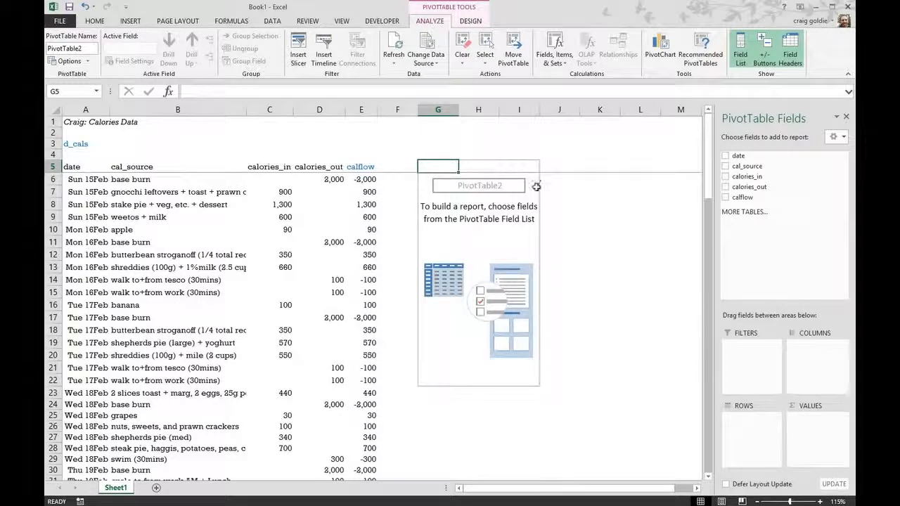
Step: Insert cells at G3:I4, shifting cells down to move the PivotTable two rows lower
{"action": "left_click_drag", "start_coordinate": [450, 145], "coordinate": [524, 149]}
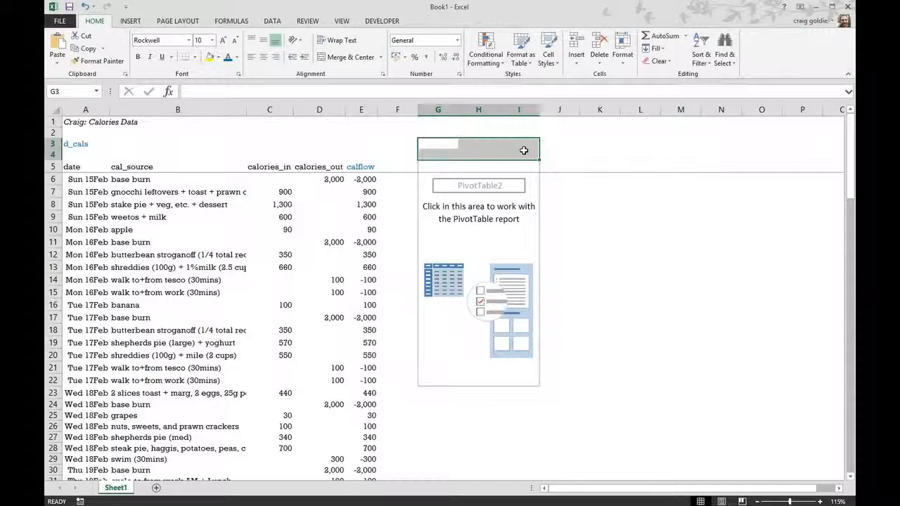
{"action": "key", "text": "ctrl+shift+plus"}
{"action": "key", "text": "Return"}
Step: Add the date field to the PivotTable's rows and the calflow field to its values
{"action": "left_click", "coordinate": [519, 250]}
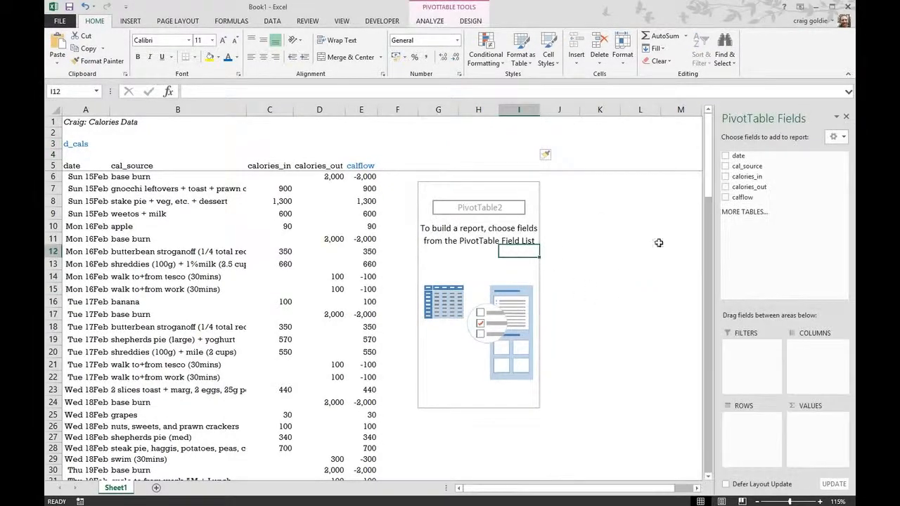
{"action": "left_click_drag", "start_coordinate": [750, 158], "coordinate": [755, 431]}
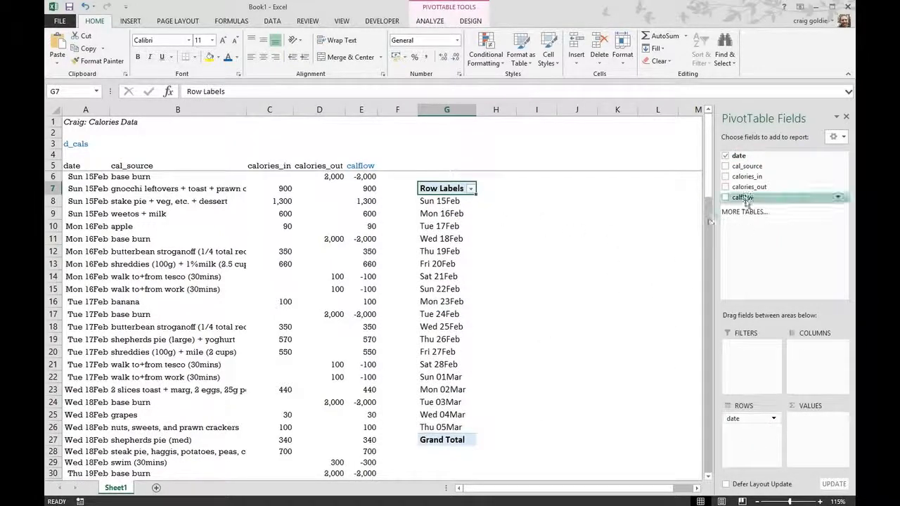
{"action": "left_click_drag", "start_coordinate": [742, 197], "coordinate": [809, 437]}
{"action": "left_click", "coordinate": [589, 235]}
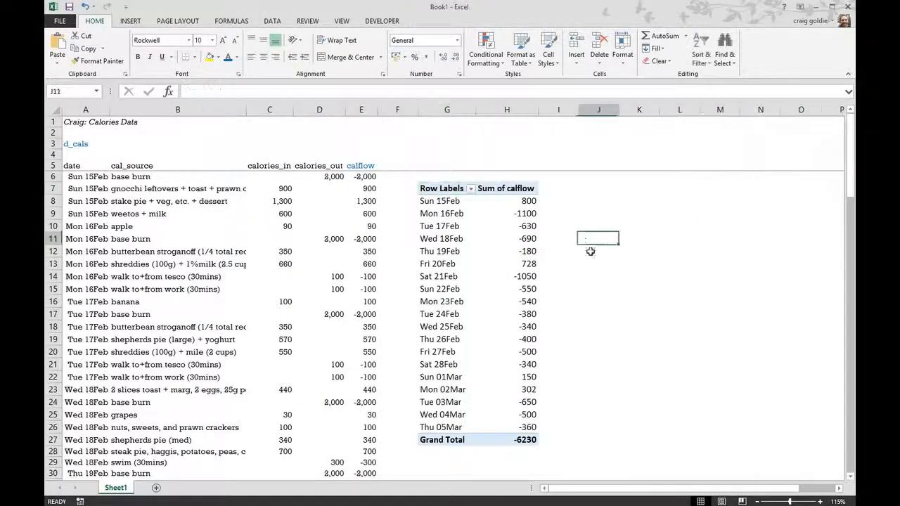
Step: Format the Sum of calflow value field as Number with no decimals, a thousands separator and red negative numbers
{"action": "left_click", "coordinate": [518, 251]}
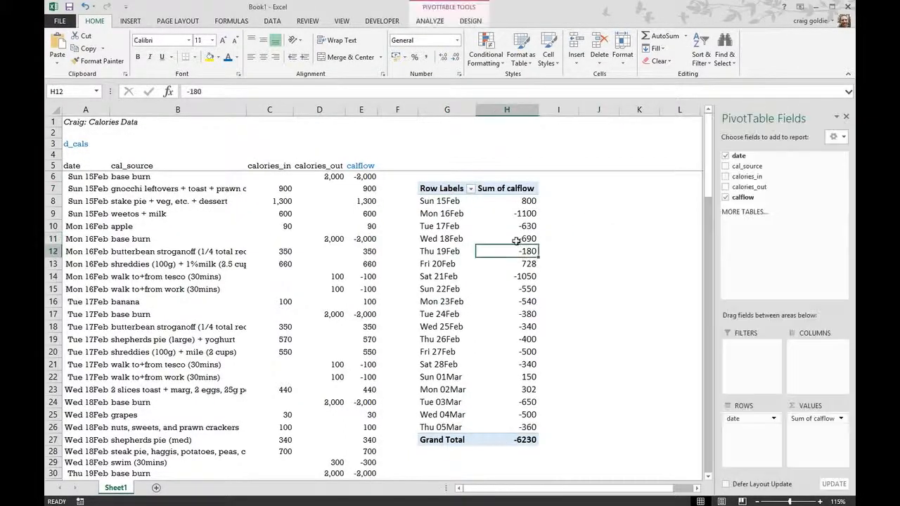
{"action": "right_click", "coordinate": [490, 190]}
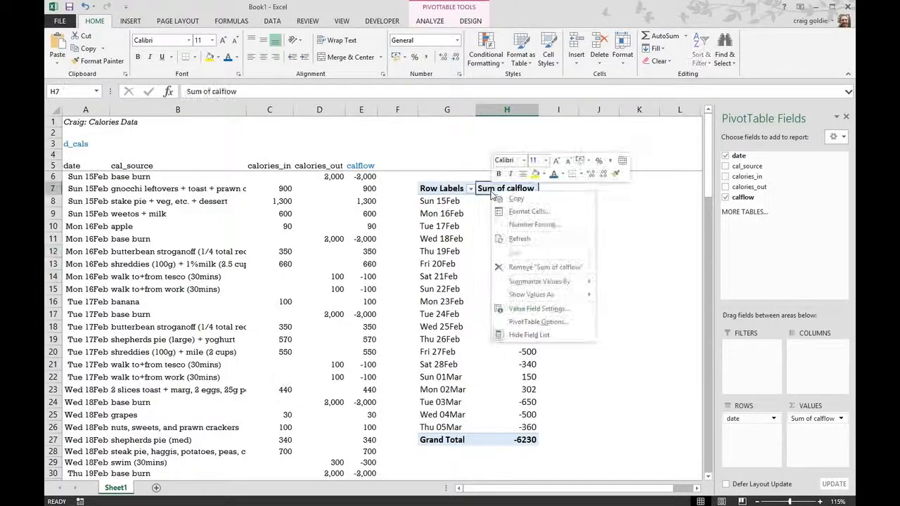
{"action": "left_click", "coordinate": [528, 309]}
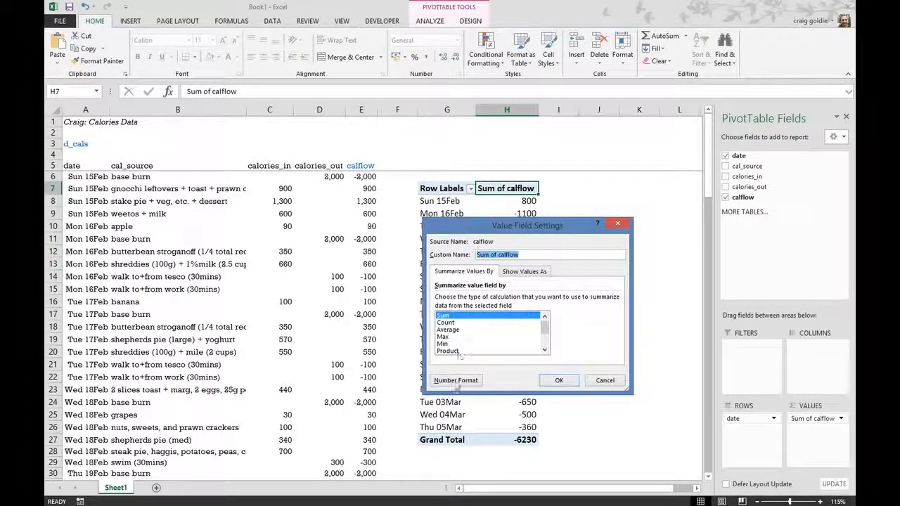
{"action": "left_click", "coordinate": [456, 380]}
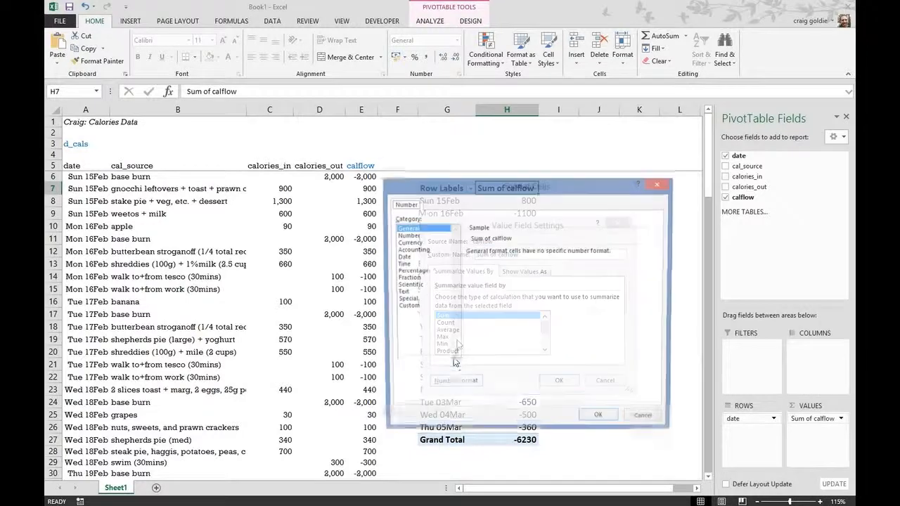
{"action": "left_click", "coordinate": [408, 237]}
{"action": "left_click", "coordinate": [539, 255]}
{"action": "left_click", "coordinate": [539, 255]}
{"action": "left_click", "coordinate": [468, 265]}
{"action": "left_click", "coordinate": [482, 309]}
{"action": "left_click", "coordinate": [601, 420]}
{"action": "left_click", "coordinate": [559, 380]}
{"action": "left_click", "coordinate": [616, 243]}
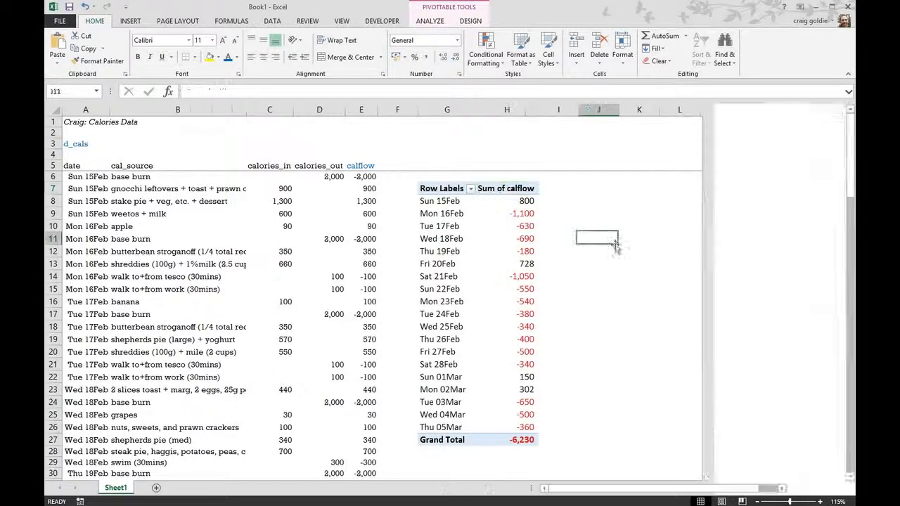
Step: Set the font of the entire worksheet to Rockwell, size 10
{"action": "left_click", "coordinate": [50, 108]}
{"action": "left_click", "coordinate": [167, 43]}
{"action": "type", "text": "Rockwell"}
{"action": "key", "text": "Tab"}
{"action": "type", "text": "10"}
{"action": "key", "text": "Return"}
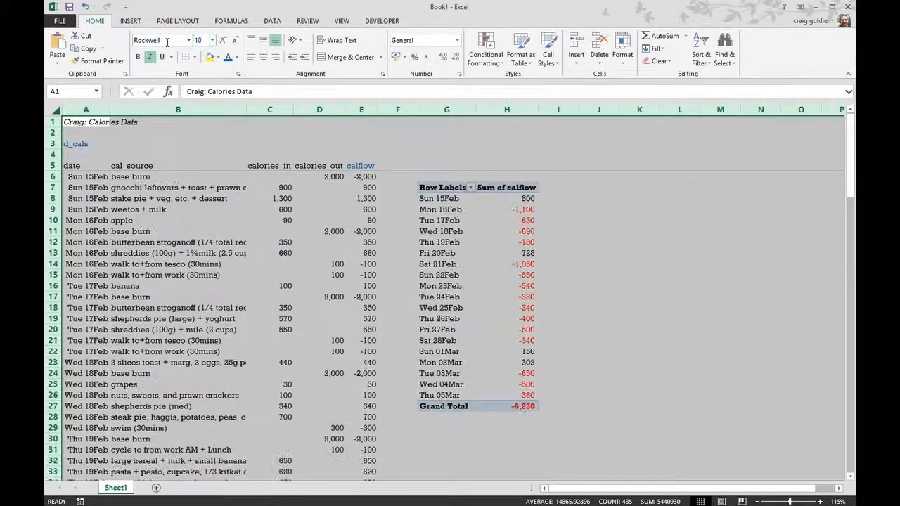
{"action": "right_click", "coordinate": [506, 250]}
{"action": "left_click", "coordinate": [541, 385]}
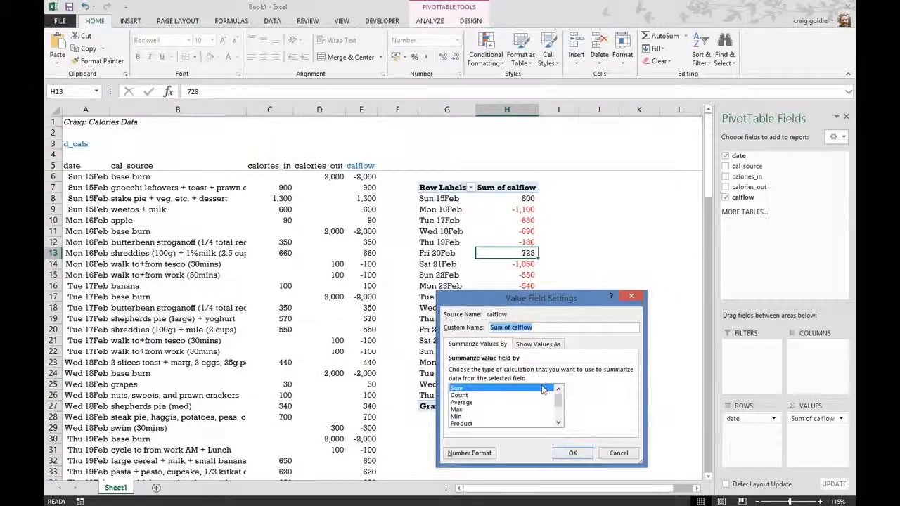
{"action": "left_click", "coordinate": [619, 453]}
Step: Set the PivotTable options to show blanks for error values and turn off autofitting column widths on update
{"action": "right_click", "coordinate": [536, 284]}
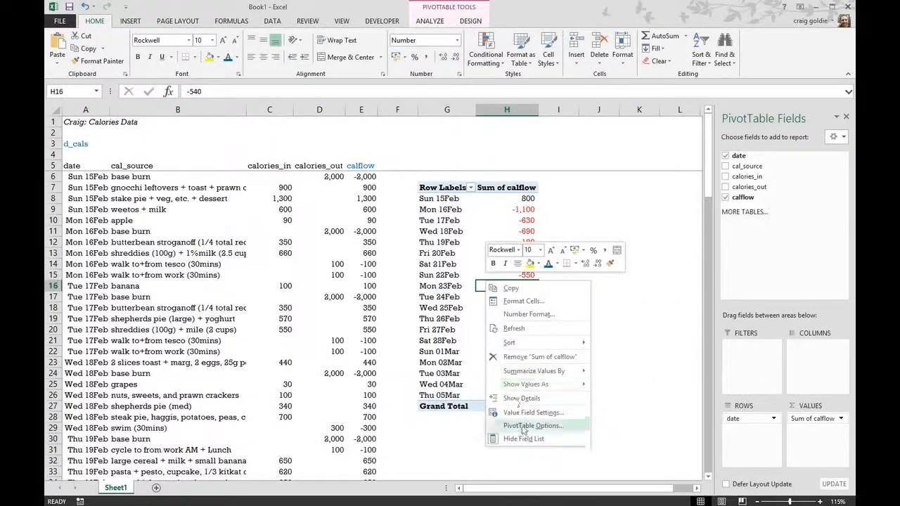
{"action": "left_click", "coordinate": [582, 476]}
{"action": "left_click", "coordinate": [415, 426]}
{"action": "left_click", "coordinate": [415, 457]}
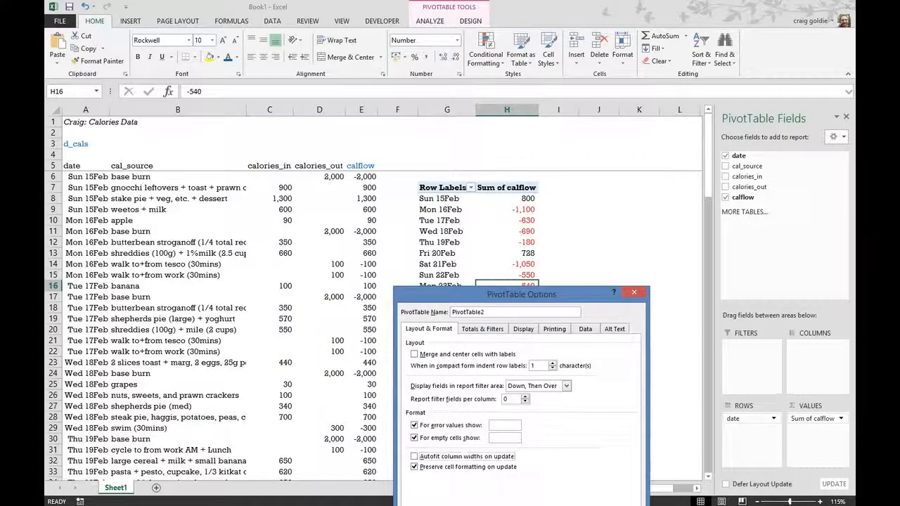
{"action": "key", "text": "Return"}
{"action": "left_click", "coordinate": [628, 248]}
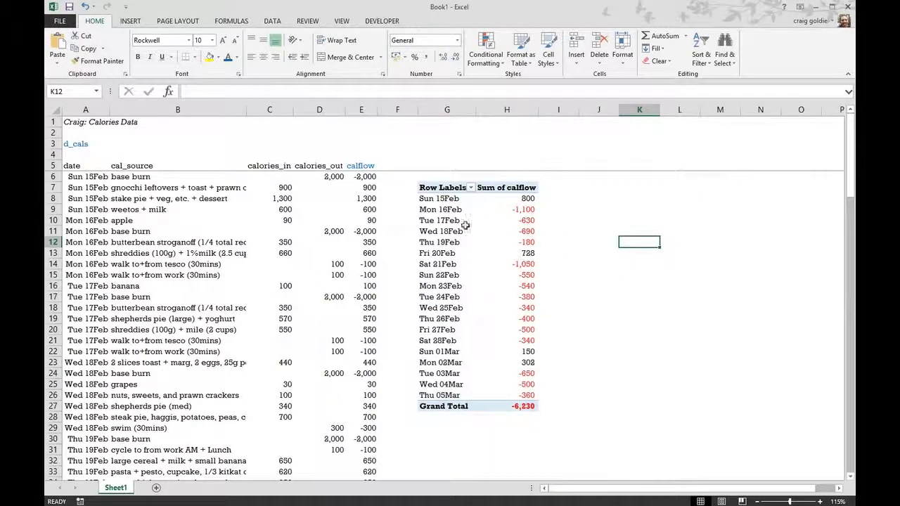
Step: Filter the PivotTable's dates to the top 5 items by Sum of calflow
{"action": "left_click", "coordinate": [430, 232]}
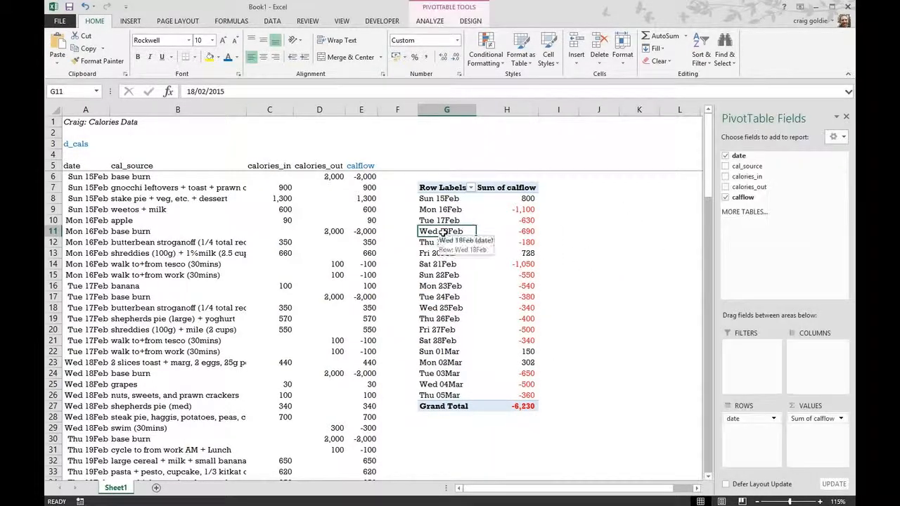
{"action": "right_click", "coordinate": [445, 235]}
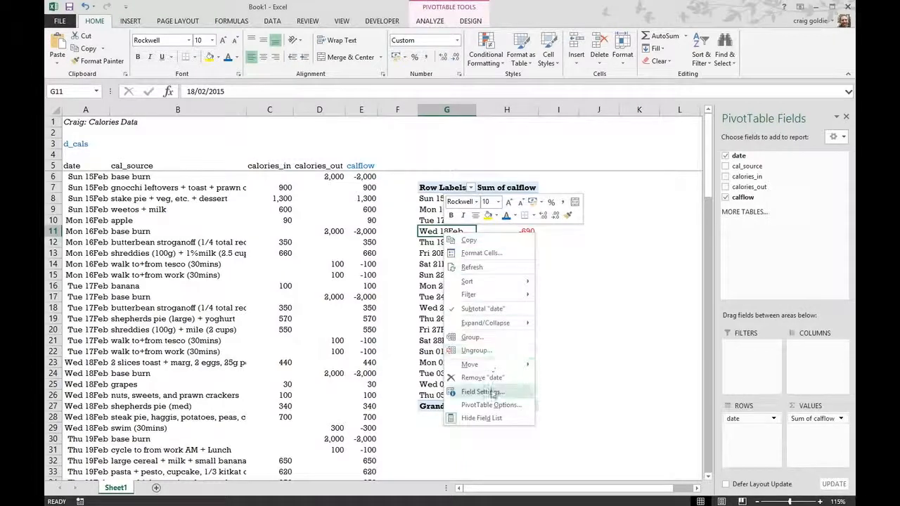
{"action": "mouse_move", "coordinate": [454, 295]}
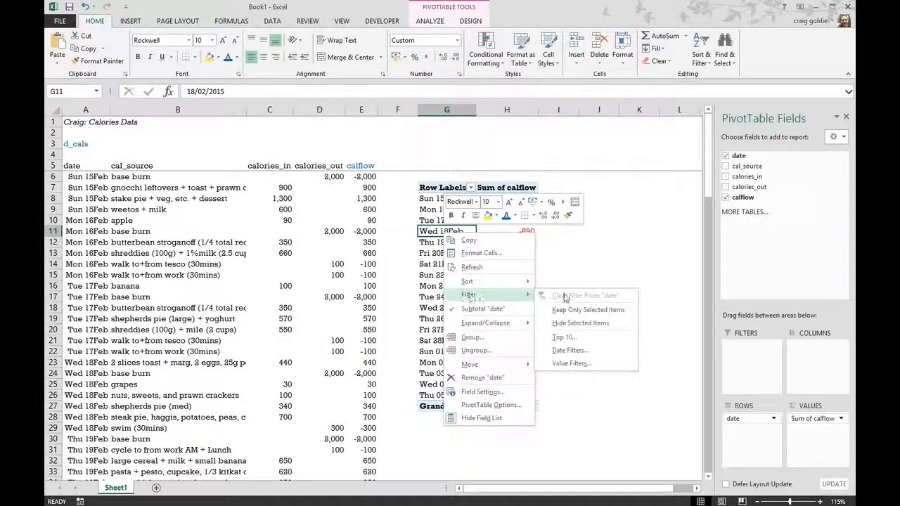
{"action": "left_click", "coordinate": [593, 339]}
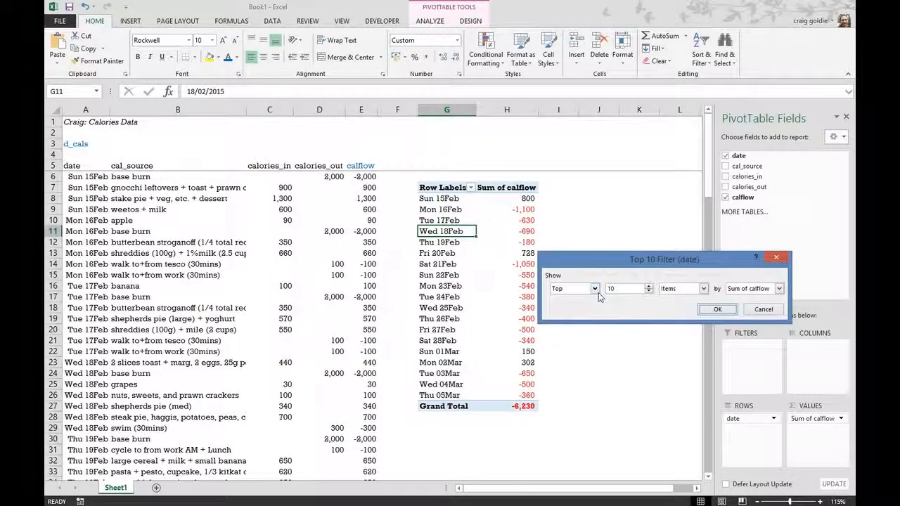
{"action": "left_click", "coordinate": [648, 292]}
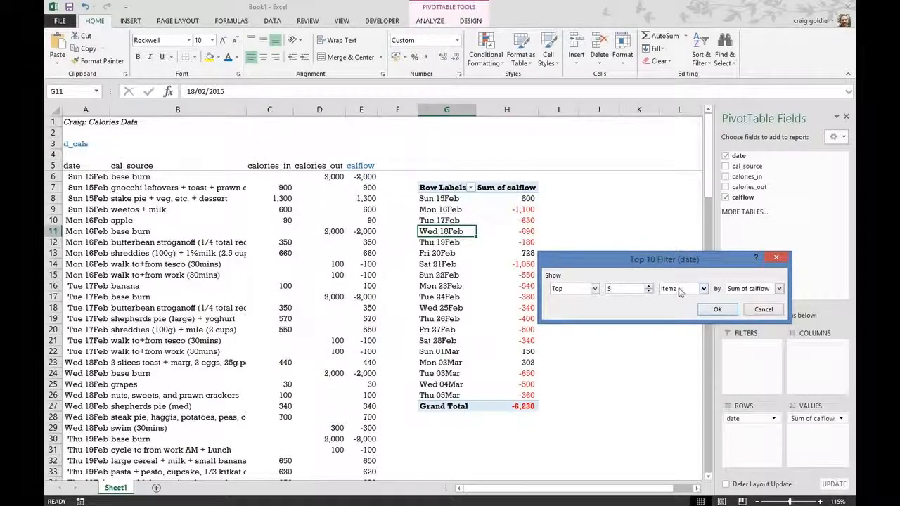
{"action": "left_click", "coordinate": [704, 290]}
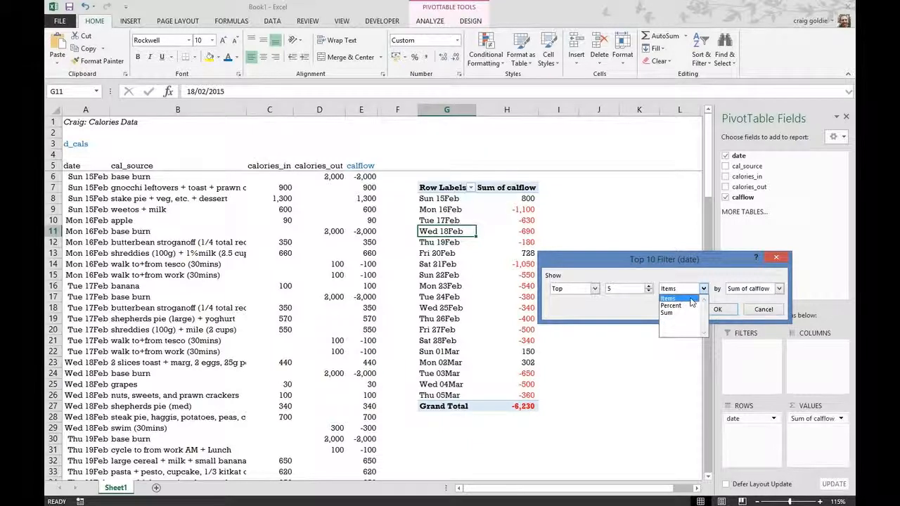
{"action": "left_click", "coordinate": [691, 298]}
{"action": "left_click", "coordinate": [779, 289]}
{"action": "left_click", "coordinate": [748, 299]}
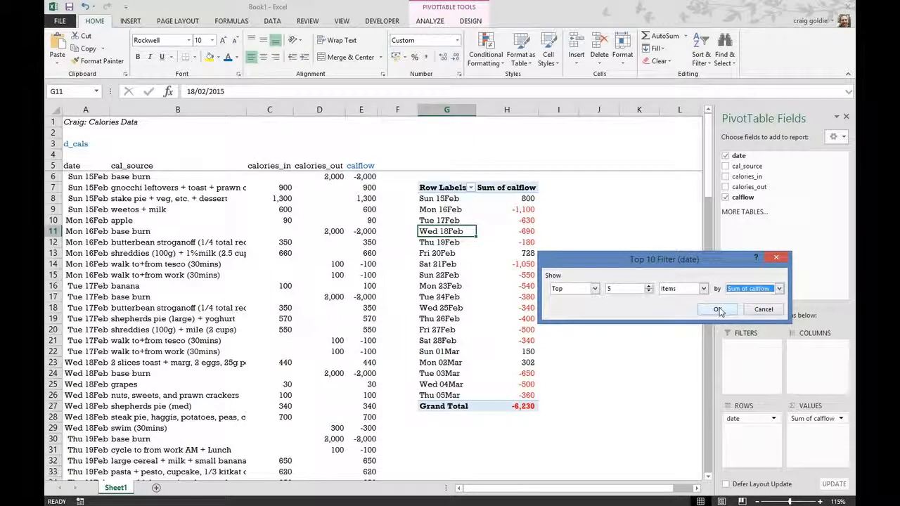
{"action": "left_click", "coordinate": [718, 310]}
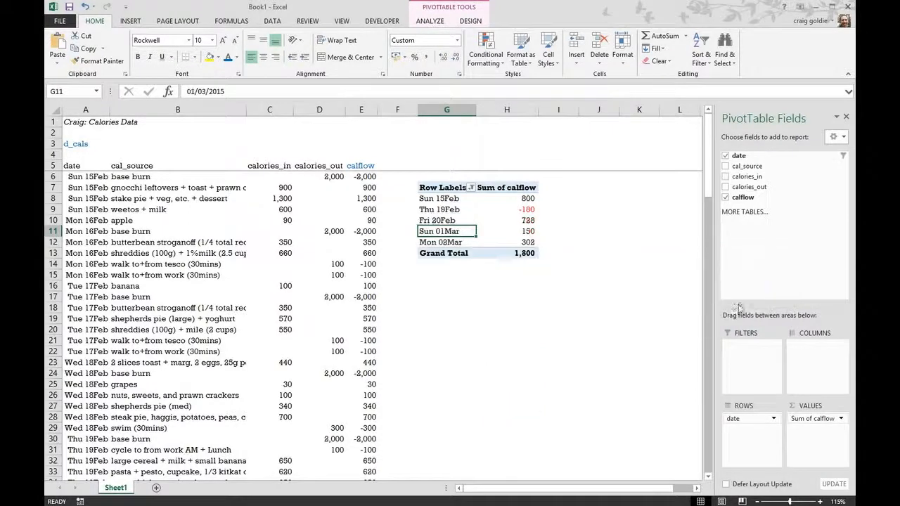
Step: Sort the PivotTable's Sum of calflow values from largest to smallest
{"action": "left_click", "coordinate": [528, 220]}
{"action": "right_click", "coordinate": [523, 207]}
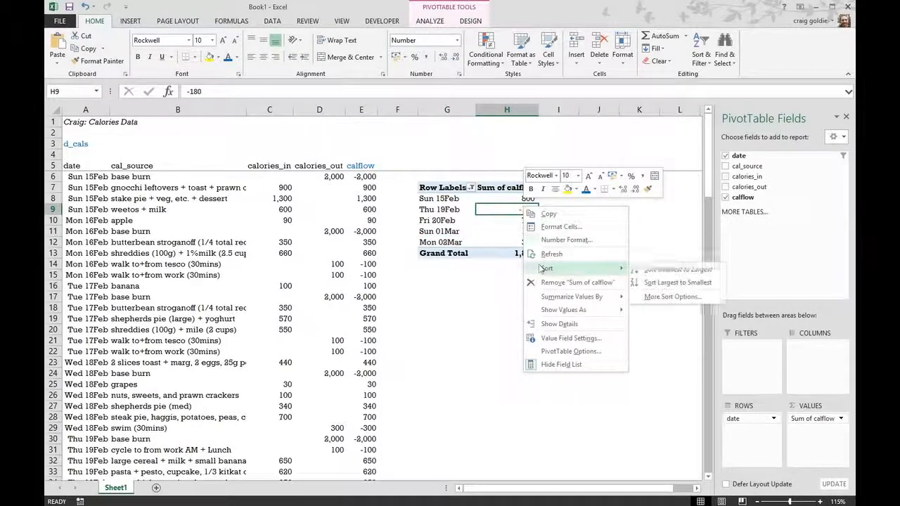
{"action": "mouse_move", "coordinate": [577, 268]}
{"action": "left_click", "coordinate": [658, 282]}
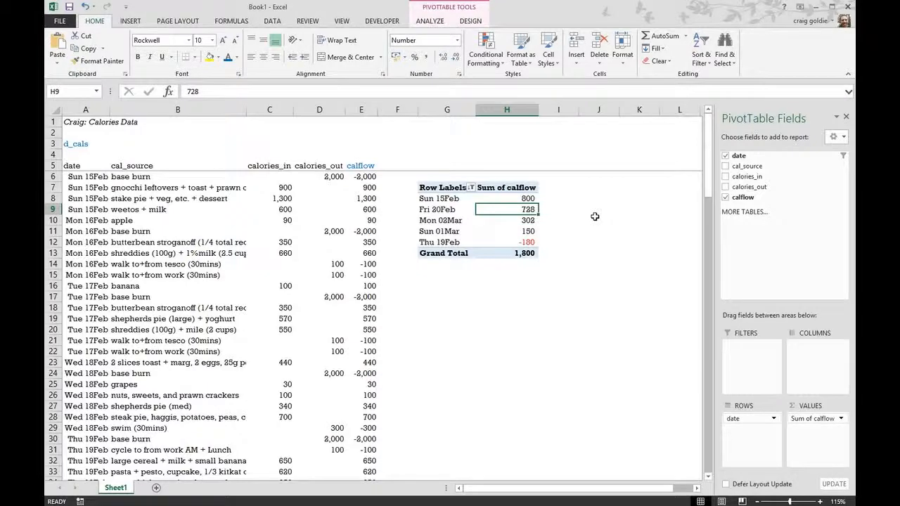
{"action": "left_click", "coordinate": [594, 218]}
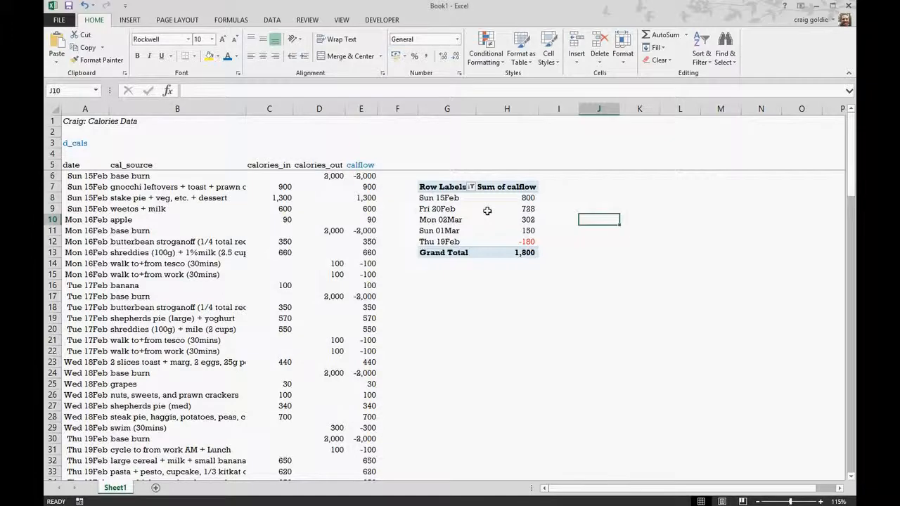
Step: Replace the PivotTable's date and calflow fields with cal_source in the rows and calories_in in the values
{"action": "left_click", "coordinate": [485, 209]}
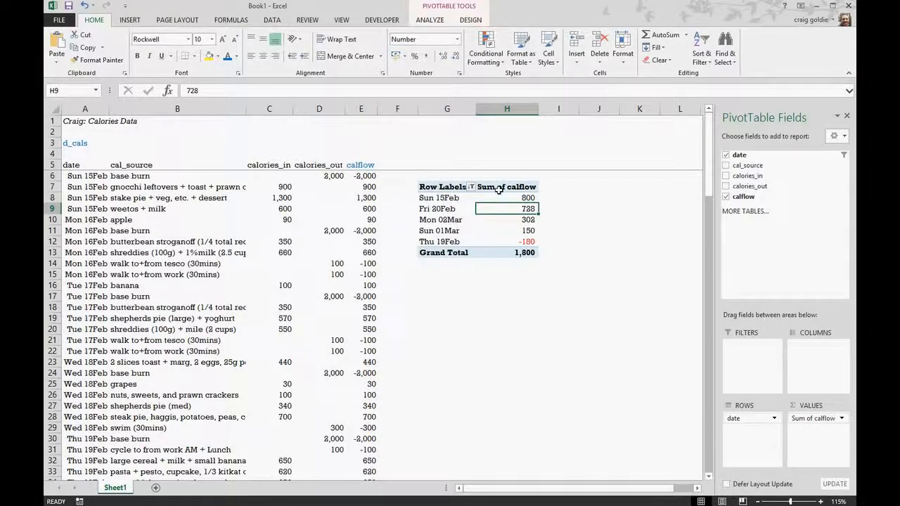
{"action": "left_click_drag", "start_coordinate": [806, 435], "coordinate": [683, 402]}
{"action": "left_click_drag", "start_coordinate": [733, 419], "coordinate": [586, 317]}
{"action": "left_click_drag", "start_coordinate": [748, 165], "coordinate": [747, 431]}
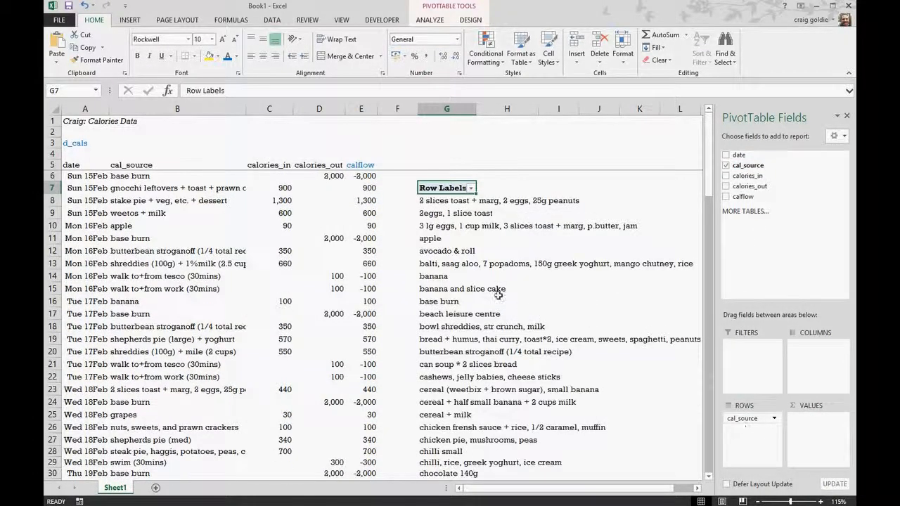
{"action": "left_click_drag", "start_coordinate": [753, 181], "coordinate": [809, 439]}
Step: Summarize calories_in by Sum and format it as a number with no decimals, a thousands separator and red negatives
{"action": "right_click", "coordinate": [519, 226]}
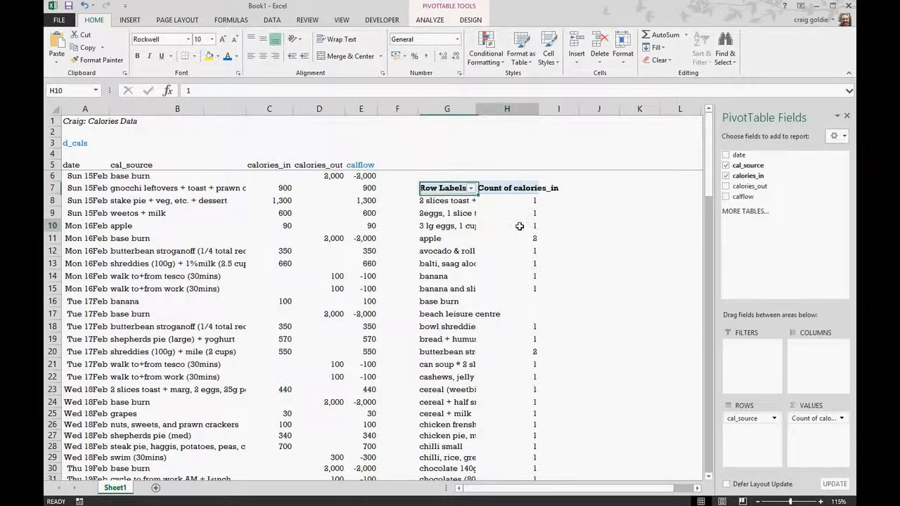
{"action": "left_click", "coordinate": [555, 360]}
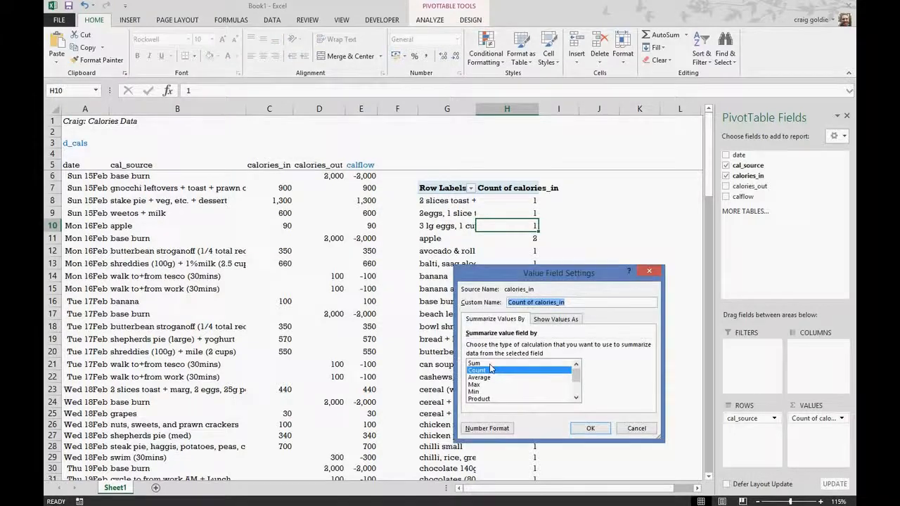
{"action": "left_click", "coordinate": [488, 363]}
{"action": "left_click", "coordinate": [488, 428]}
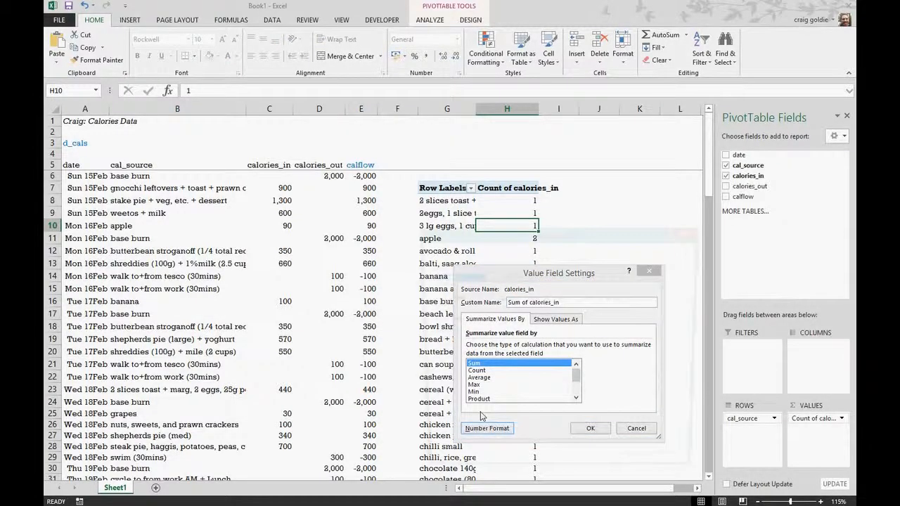
{"action": "left_click", "coordinate": [437, 283]}
{"action": "left_click", "coordinate": [571, 303]}
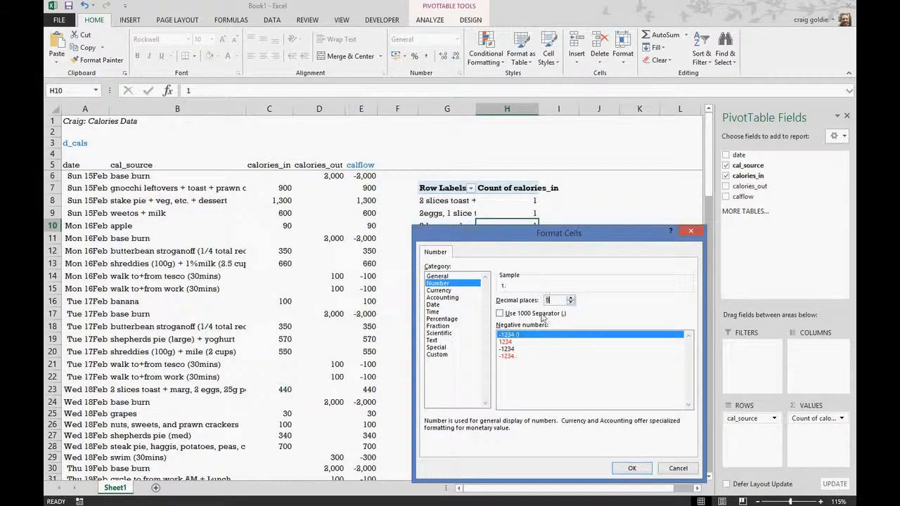
{"action": "left_click", "coordinate": [501, 314]}
{"action": "left_click", "coordinate": [507, 356]}
{"action": "left_click", "coordinate": [631, 468]}
{"action": "left_click", "coordinate": [589, 428]}
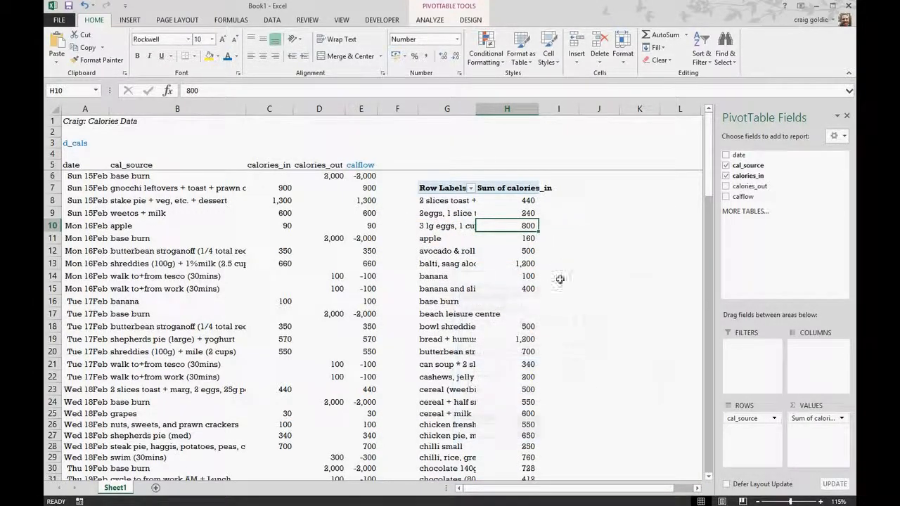
Step: Autofit the widths of the PivotTable's columns G and H, and narrow column G to about half its fitted width
{"action": "left_click_drag", "start_coordinate": [450, 109], "coordinate": [506, 109]}
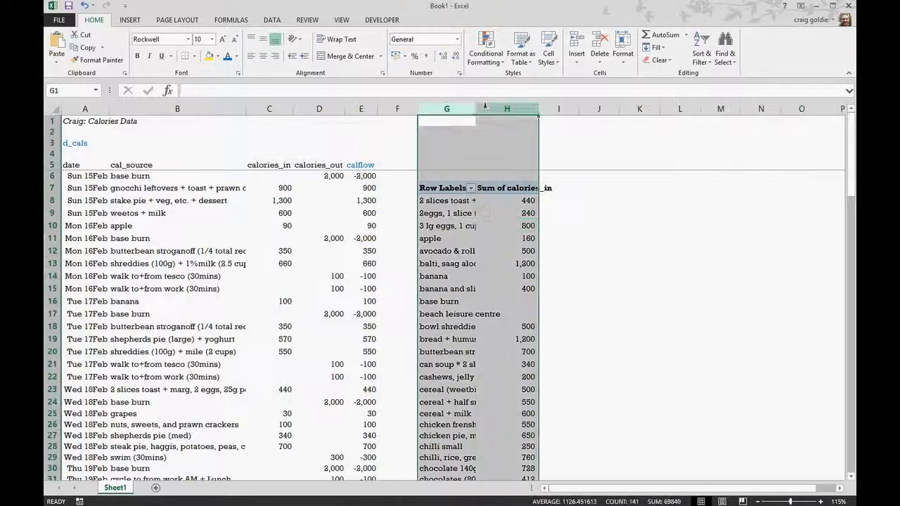
{"action": "double_click", "coordinate": [476, 109]}
{"action": "left_click", "coordinate": [653, 155]}
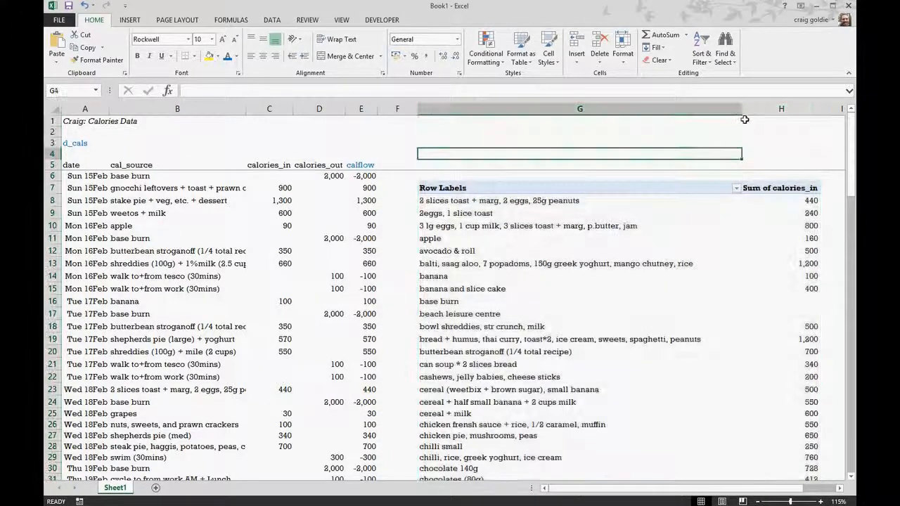
{"action": "left_click_drag", "start_coordinate": [743, 111], "coordinate": [578, 182]}
{"action": "left_click", "coordinate": [707, 288]}
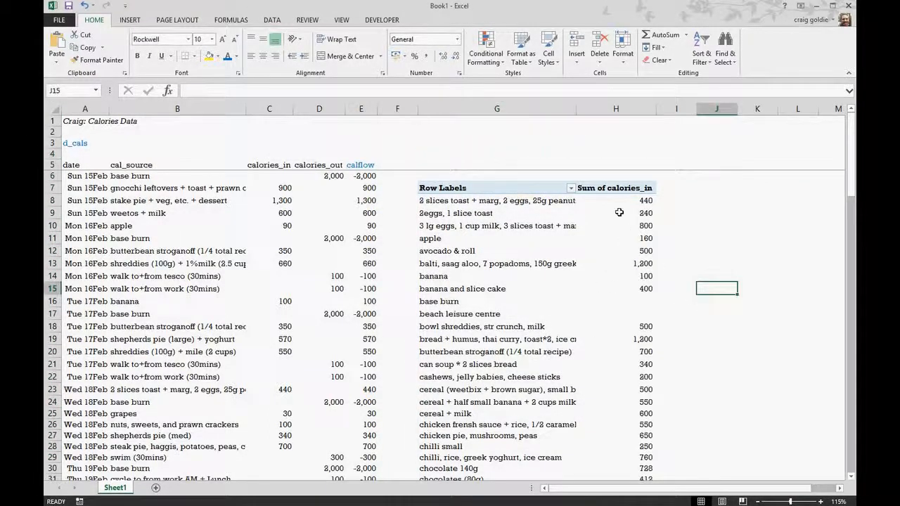
Step: Filter the PivotTable's cal_source rows to the top 5 items by Sum of calories_in
{"action": "scroll", "coordinate": [630, 379], "scroll_direction": "down", "scroll_amount": 20}
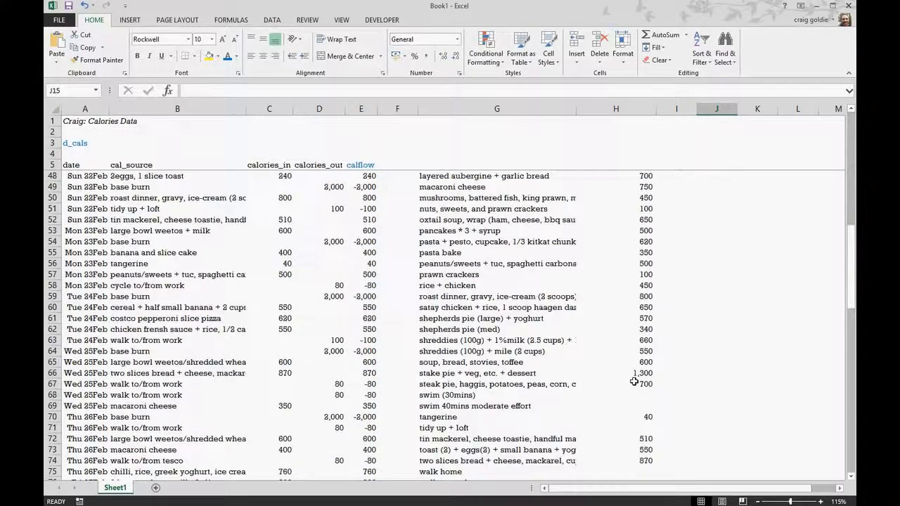
{"action": "scroll", "coordinate": [633, 382], "scroll_direction": "up", "scroll_amount": 6}
{"action": "scroll", "coordinate": [633, 382], "scroll_direction": "up", "scroll_amount": 15}
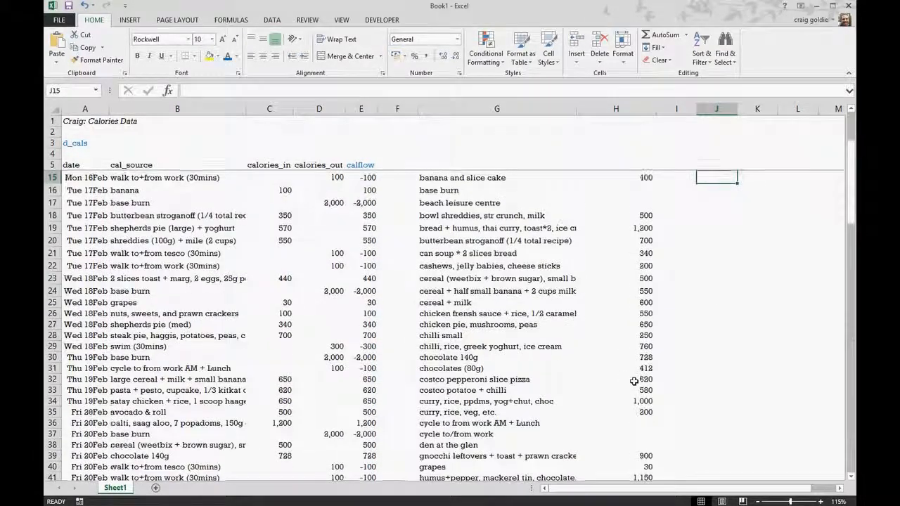
{"action": "left_click", "coordinate": [729, 212]}
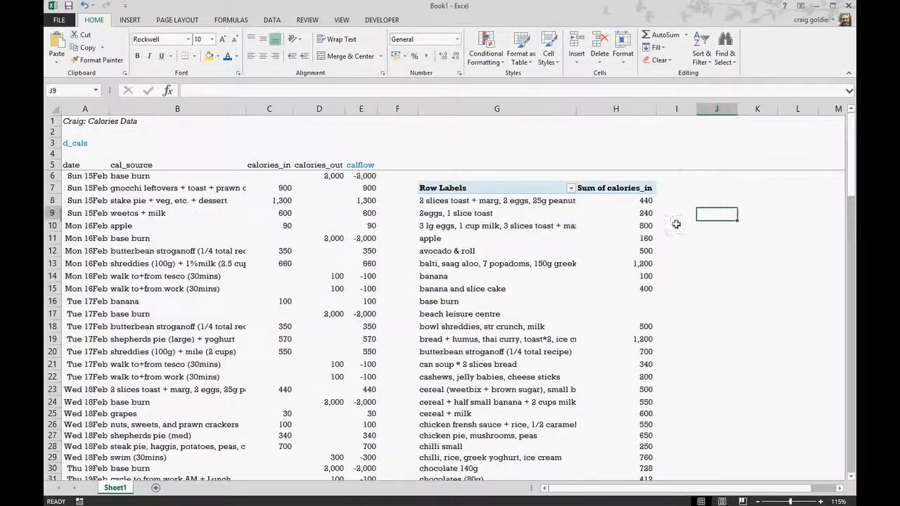
{"action": "left_click", "coordinate": [618, 211]}
{"action": "left_click", "coordinate": [524, 225]}
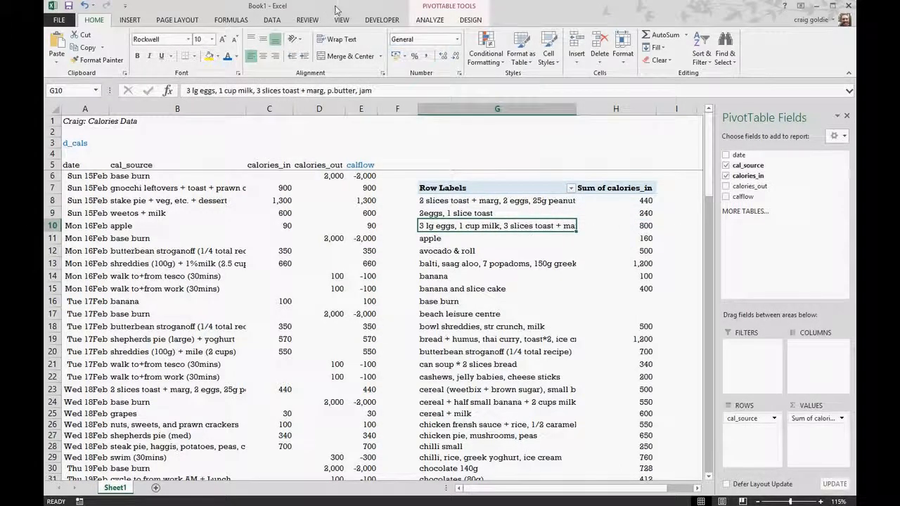
{"action": "right_click", "coordinate": [474, 213]}
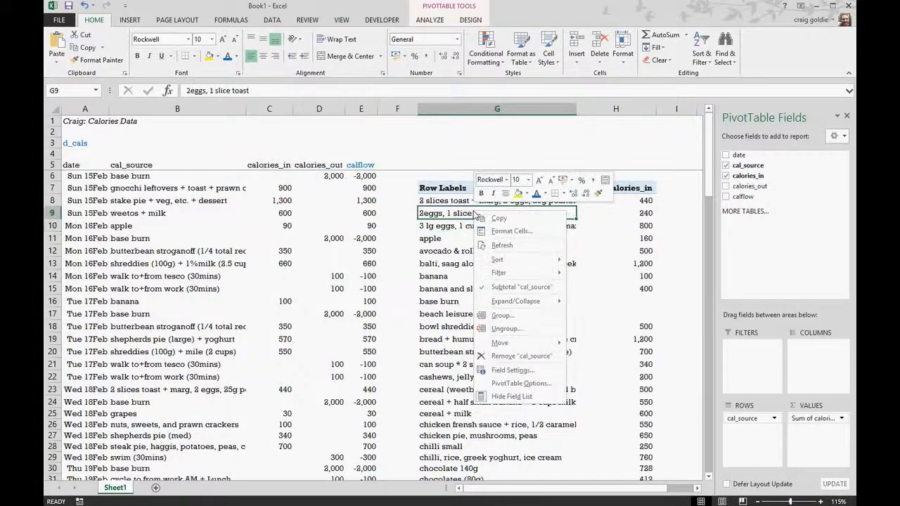
{"action": "mouse_move", "coordinate": [496, 274]}
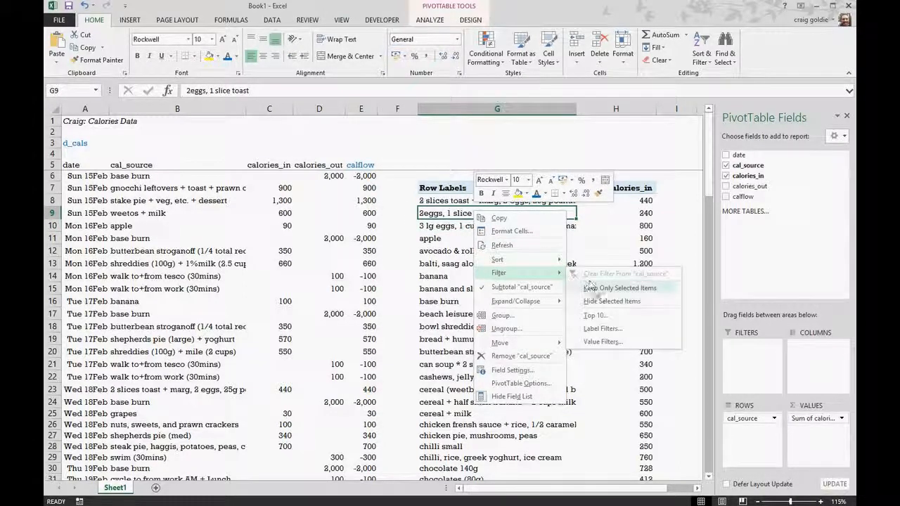
{"action": "left_click", "coordinate": [602, 315]}
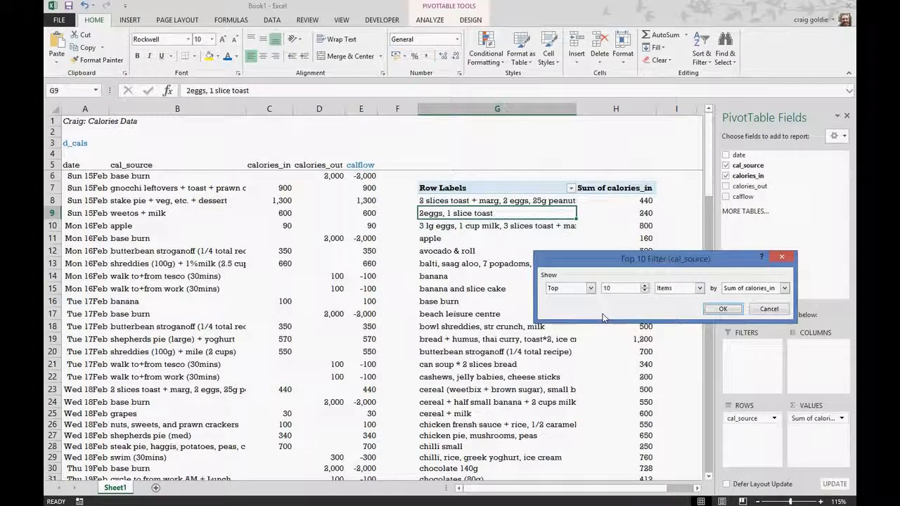
{"action": "double_click", "coordinate": [645, 294]}
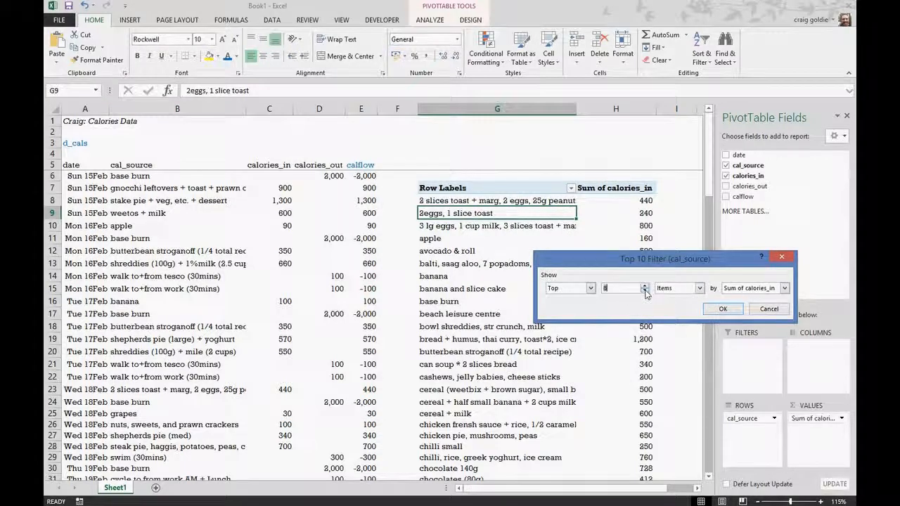
{"action": "left_click", "coordinate": [645, 294]}
{"action": "left_click", "coordinate": [645, 293]}
{"action": "left_click", "coordinate": [645, 293]}
{"action": "left_click", "coordinate": [722, 310]}
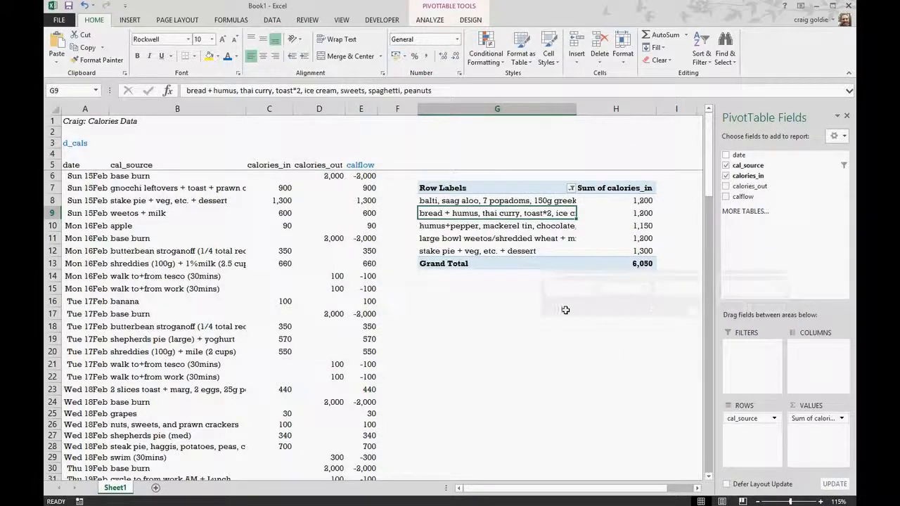
Step: Sort the PivotTable's Sum of calories_in values from largest to smallest
{"action": "left_click", "coordinate": [554, 311]}
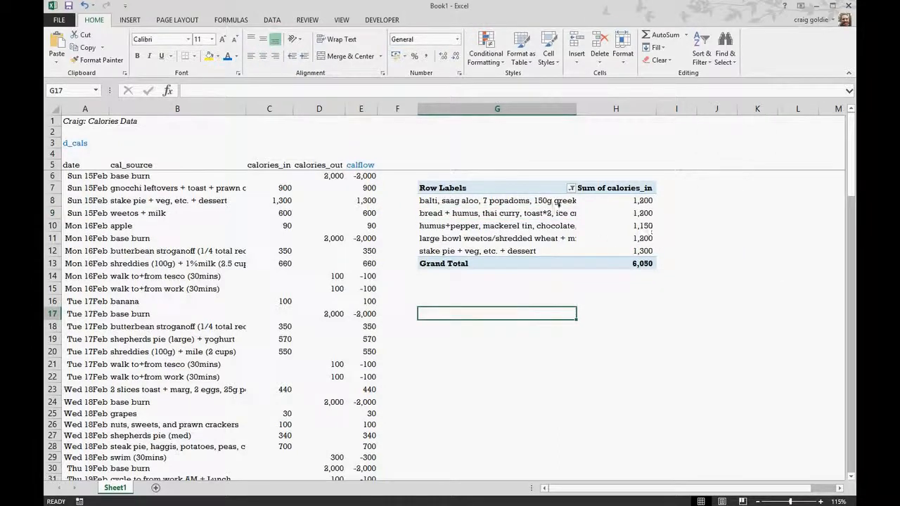
{"action": "left_click", "coordinate": [495, 201]}
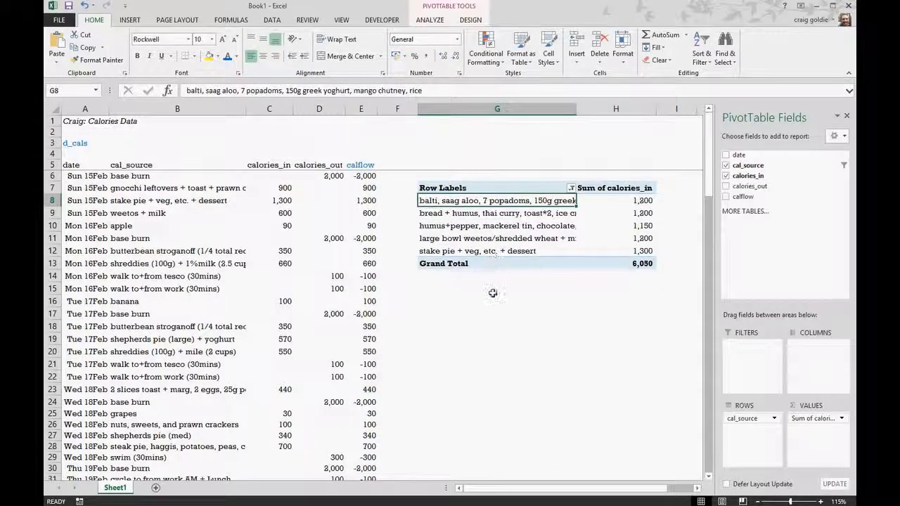
{"action": "left_click", "coordinate": [635, 213]}
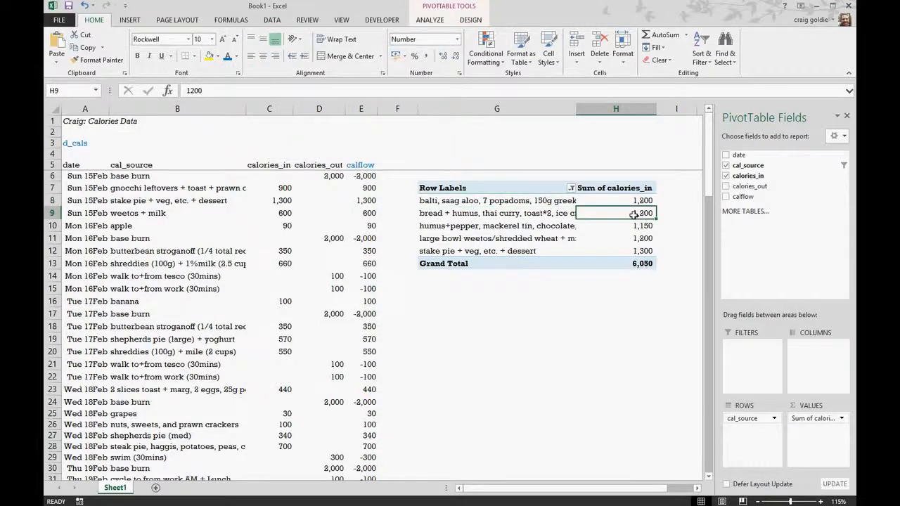
{"action": "right_click", "coordinate": [635, 216]}
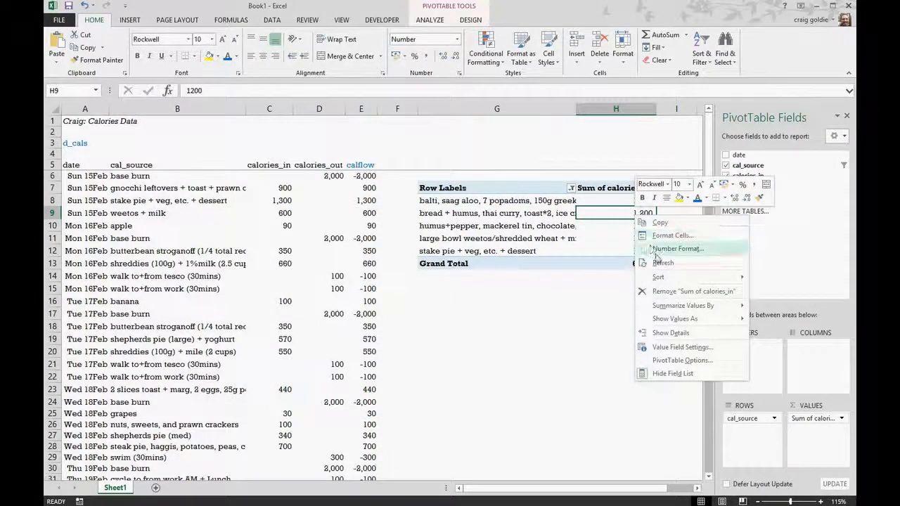
{"action": "mouse_move", "coordinate": [733, 281]}
{"action": "left_click", "coordinate": [766, 290]}
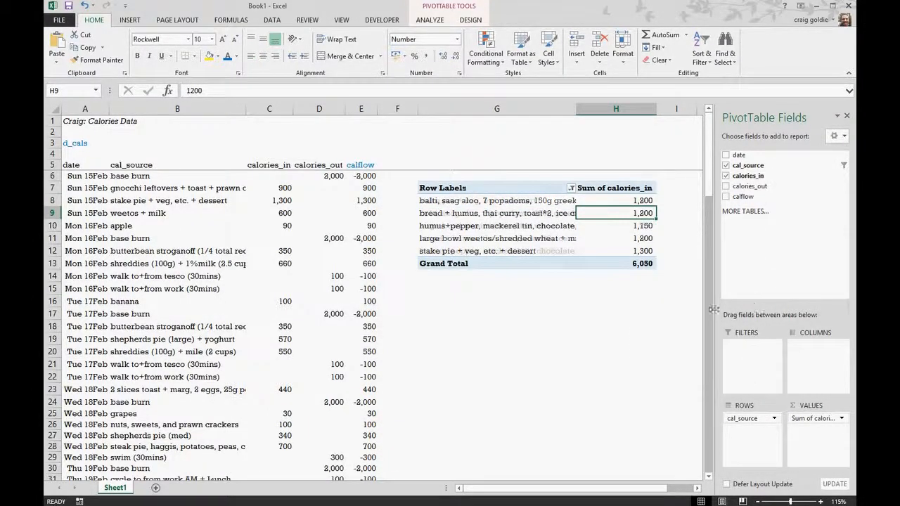
{"action": "left_click", "coordinate": [583, 314]}
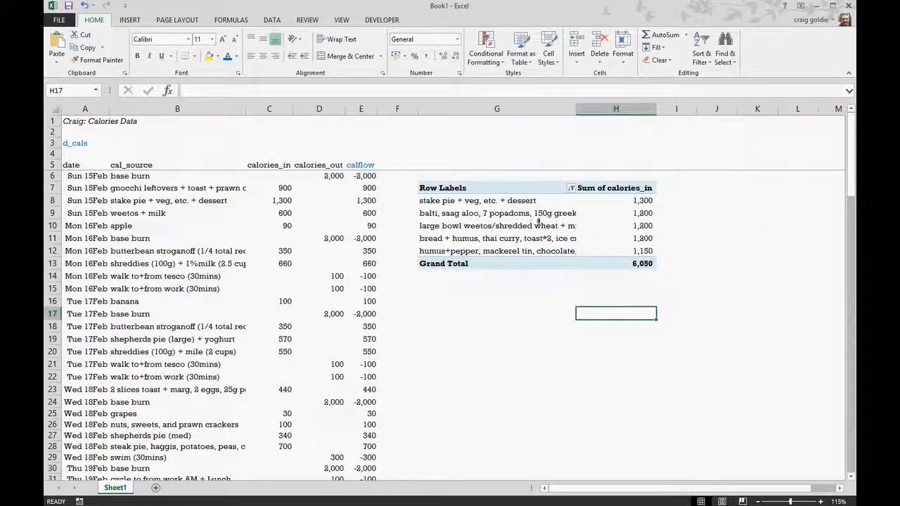
Step: Temporarily widen column G to read the full calorie source names, and narrow it again
{"action": "left_click_drag", "start_coordinate": [577, 109], "coordinate": [668, 123]}
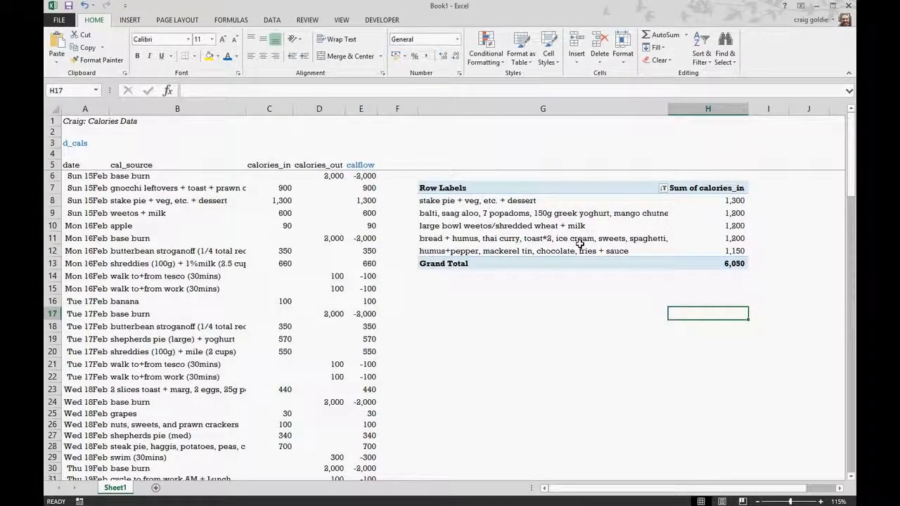
{"action": "left_click_drag", "start_coordinate": [667, 111], "coordinate": [571, 140]}
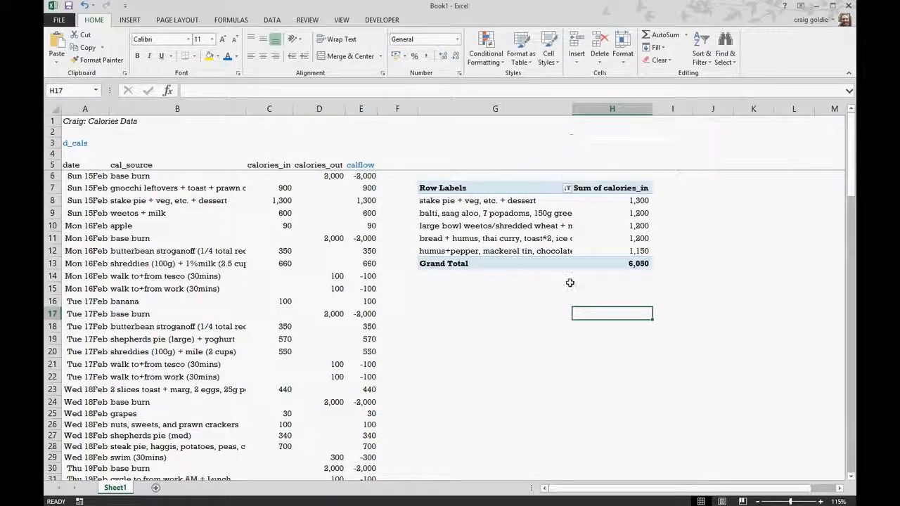
{"action": "left_click", "coordinate": [716, 235]}
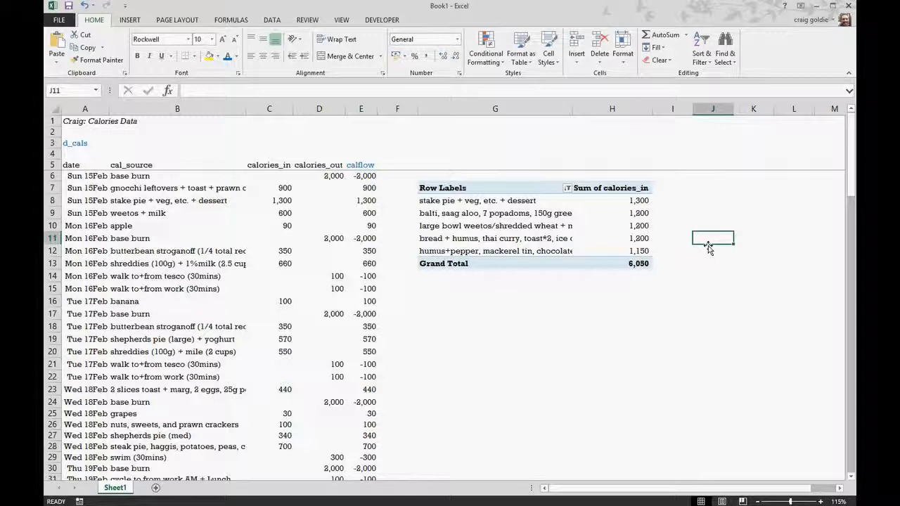
Step: Insert a blank column at F, between the calories data and the PivotTable
{"action": "left_click", "coordinate": [388, 109]}
{"action": "key", "text": "ctrl+shift+equal"}
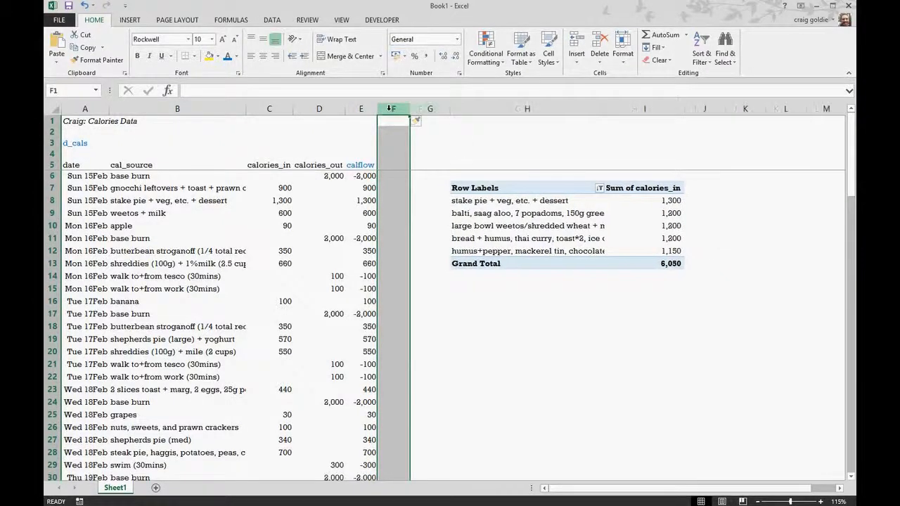
{"action": "key", "text": "Down"}
{"action": "key", "text": "Down"}
{"action": "key", "text": "Down"}
{"action": "key", "text": "Up"}
{"action": "key", "text": "Up"}
{"action": "key", "text": "Down"}
{"action": "key", "text": "Down"}
{"action": "key", "text": "Up"}
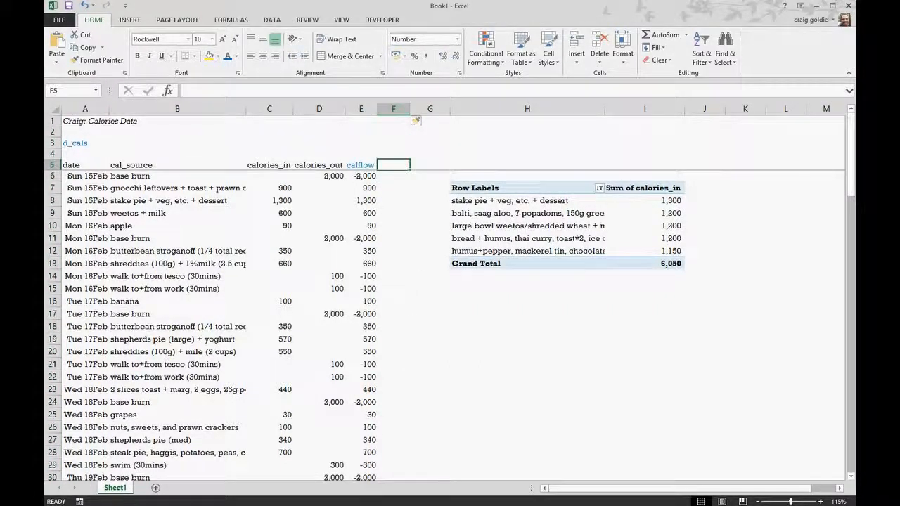
Step: Enter the header WeekCom in cell F5, beside the calflow header
{"action": "key", "text": "ctrl+n"}
{"action": "left_click", "coordinate": [486, 353]}
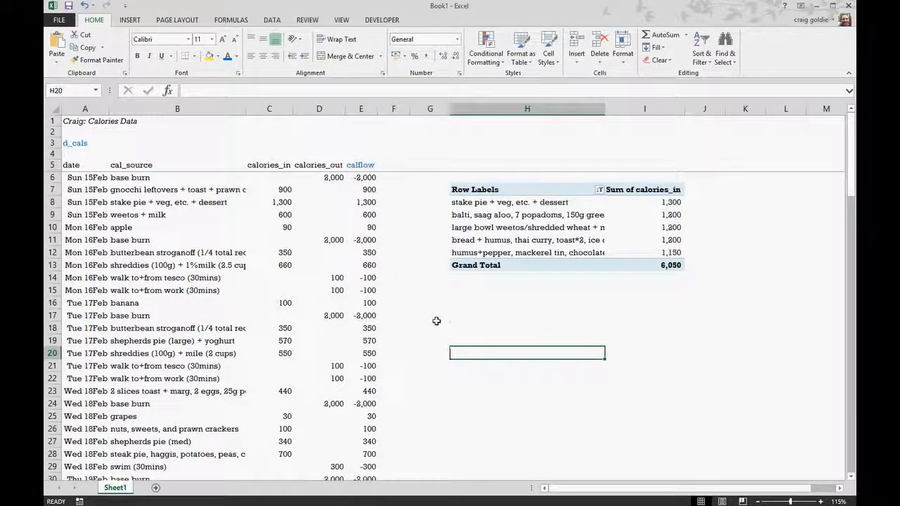
{"action": "left_click", "coordinate": [392, 164]}
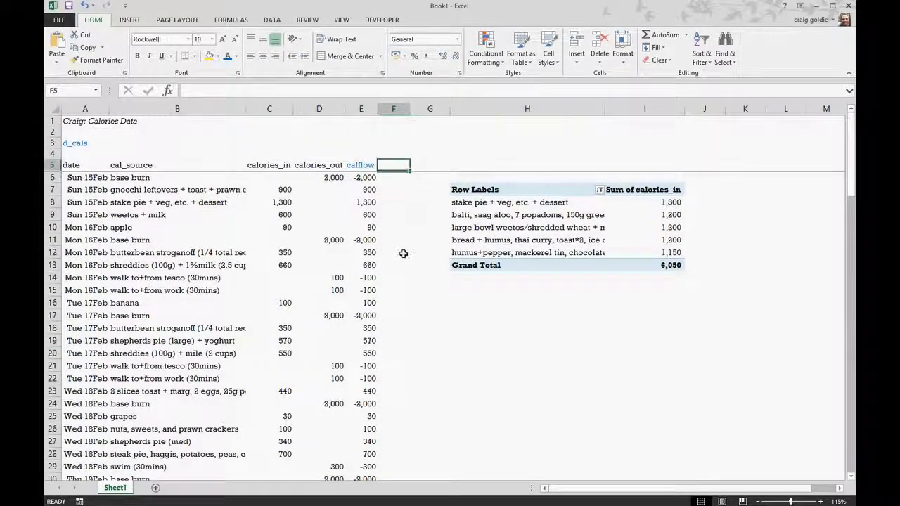
{"action": "type", "text": "WeekC"}
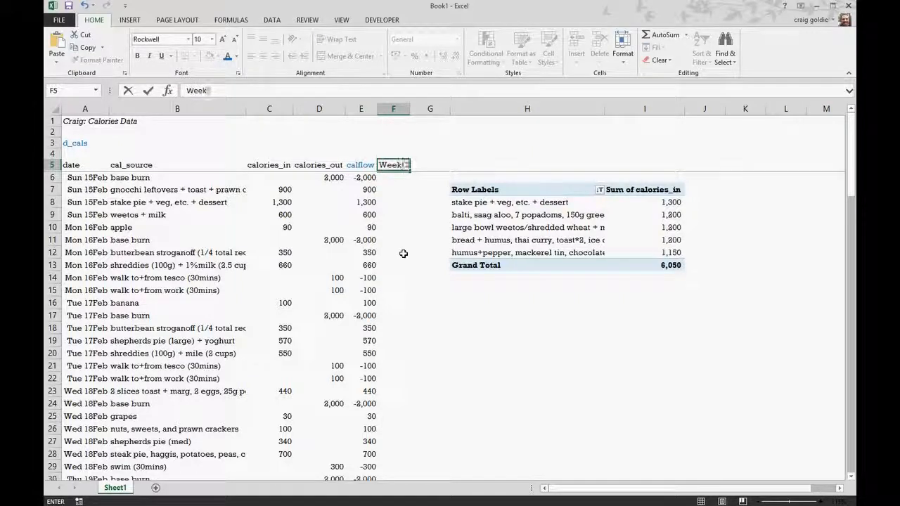
{"action": "type", "text": "om"}
{"action": "key", "text": "Return"}
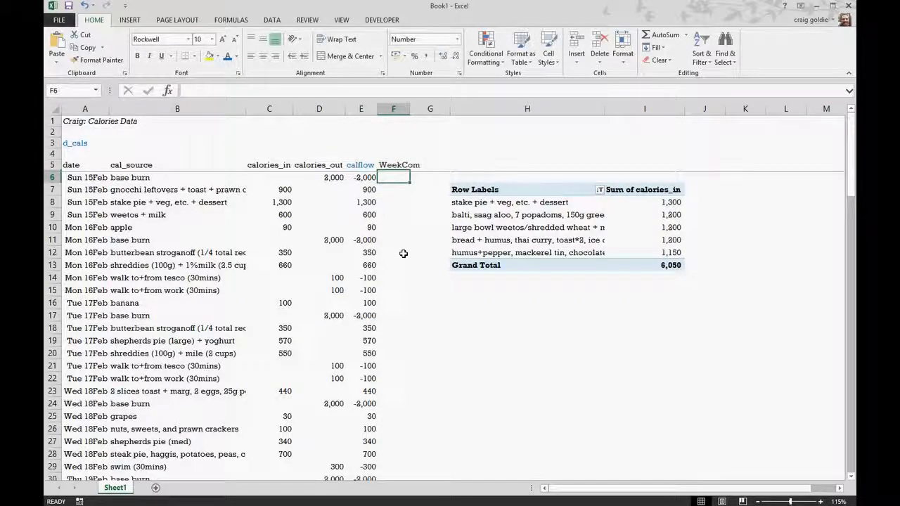
Step: Enter the week-commencing formula =INT((A6-2)/7)*7+2 in cell F6 under the WeekCom header
{"action": "type", "text": "=int("}
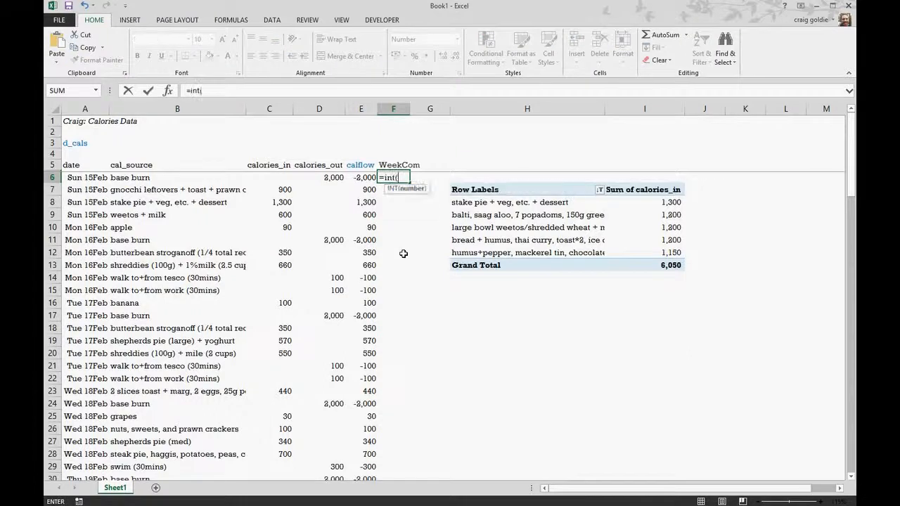
{"action": "type", "text": "(A"}
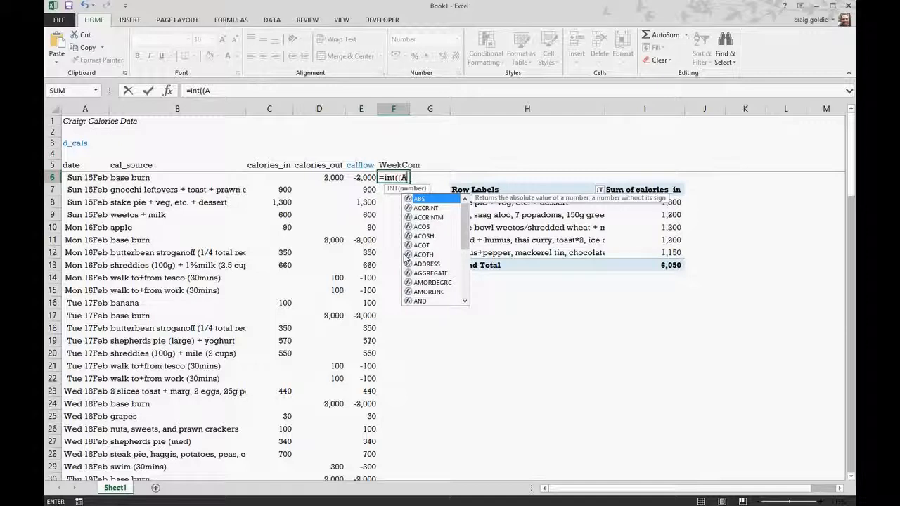
{"action": "type", "text": "6-2"}
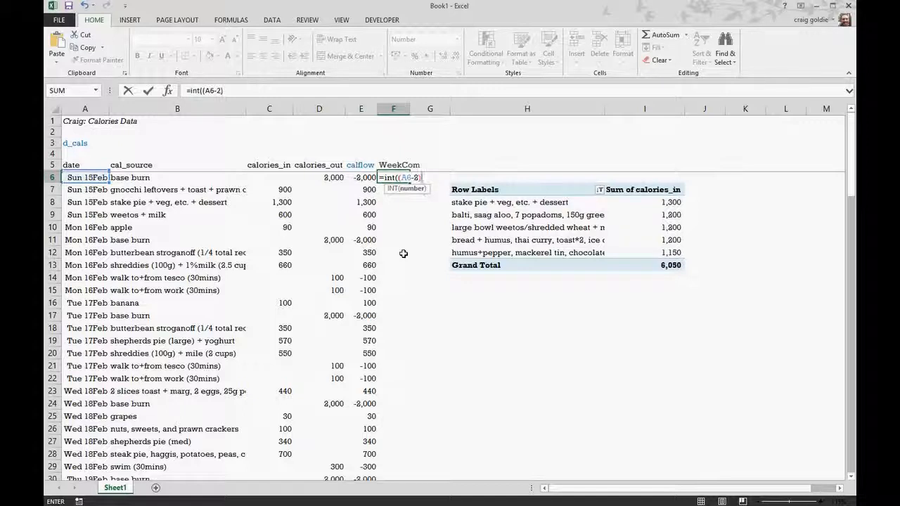
{"action": "type", "text": ")/7)*"}
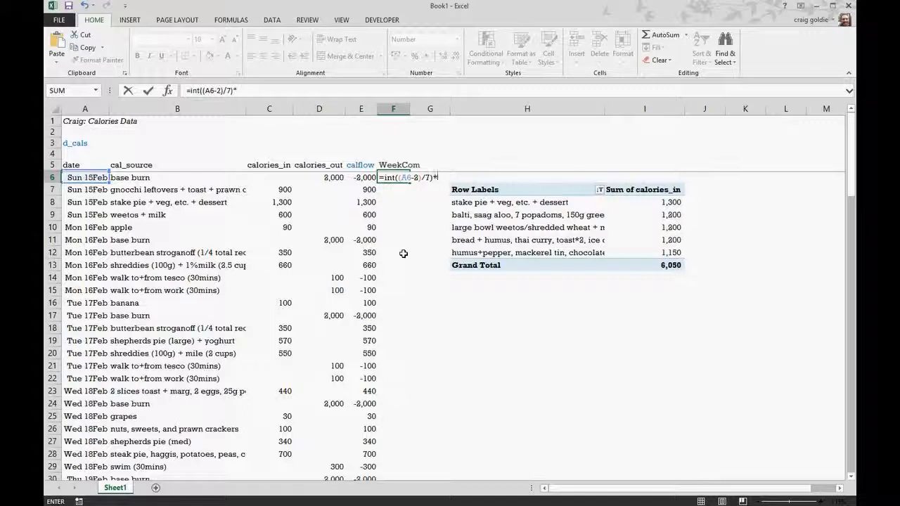
{"action": "type", "text": "7+12"}
{"action": "key", "text": "Return"}
Step: Fill the WeekCom formula down to the last data row, showing it as day-month-year dates in a column widened to fit
{"action": "left_click", "coordinate": [398, 177]}
{"action": "left_click_drag", "start_coordinate": [409, 184], "coordinate": [394, 284]}
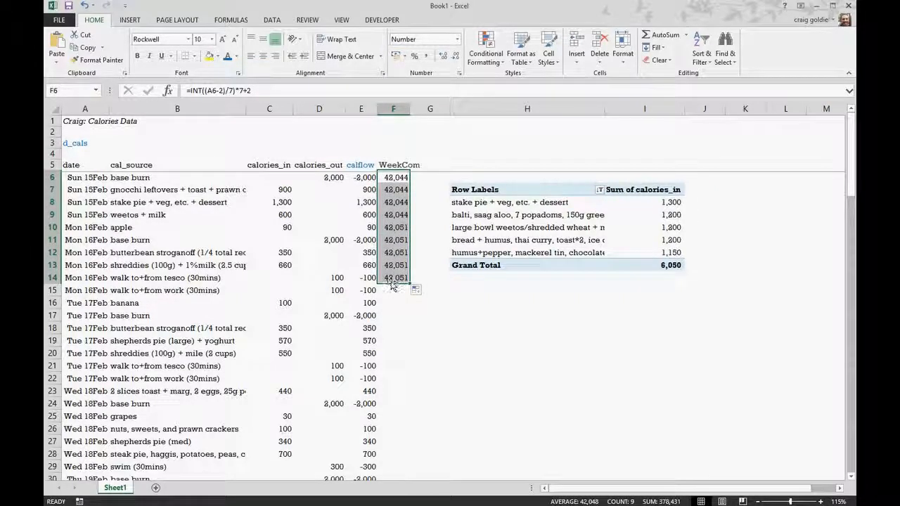
{"action": "key", "text": "ctrl+shift+3"}
{"action": "double_click", "coordinate": [408, 105]}
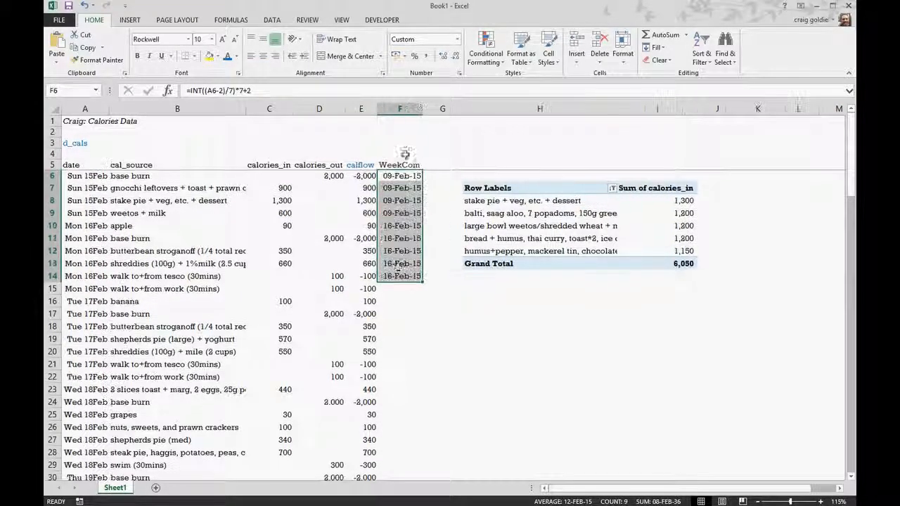
{"action": "double_click", "coordinate": [424, 283]}
Step: Check the WeekCom column down to its last row, and colour its header blue to match calflow
{"action": "left_click", "coordinate": [412, 287]}
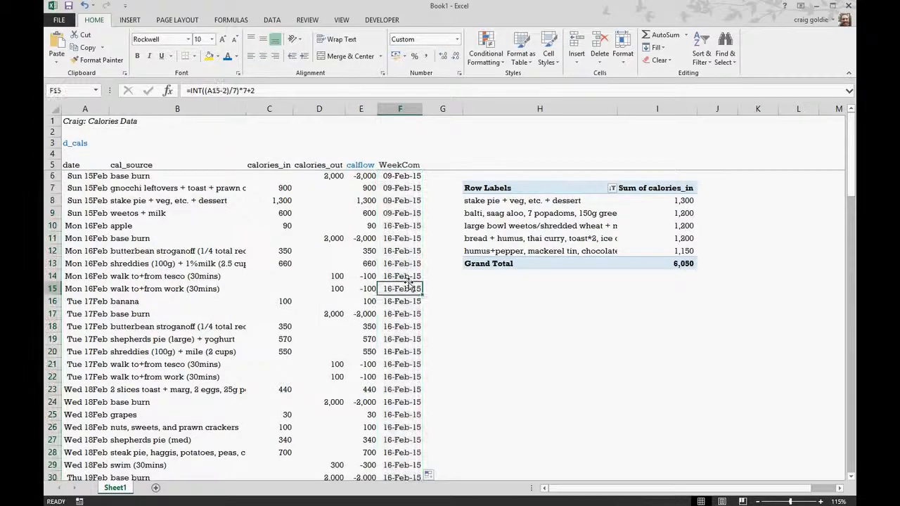
{"action": "key", "text": "ctrl+Down"}
{"action": "key", "text": "ctrl+Up"}
{"action": "key", "text": "ctrl+Up"}
{"action": "key", "text": "Down"}
{"action": "key", "text": "Down"}
{"action": "key", "text": "Down"}
{"action": "key", "text": "Down"}
{"action": "key", "text": "Down"}
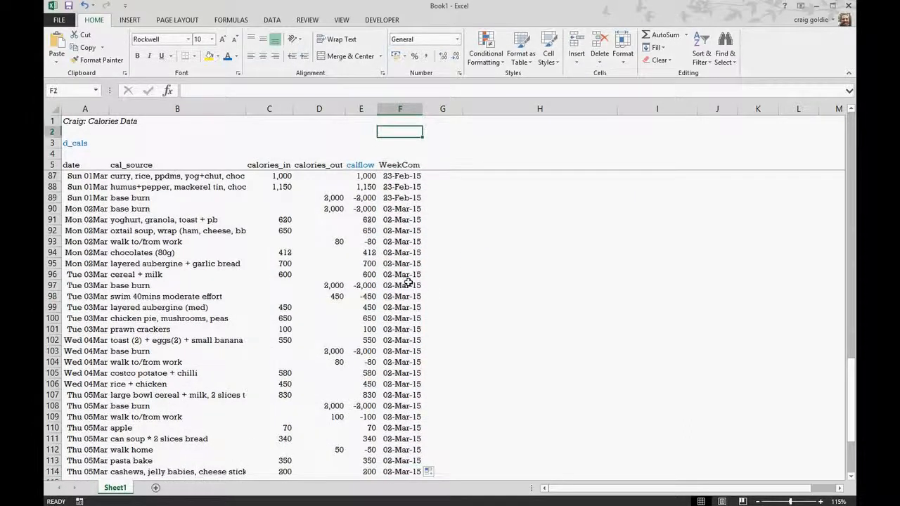
{"action": "key", "text": "Up"}
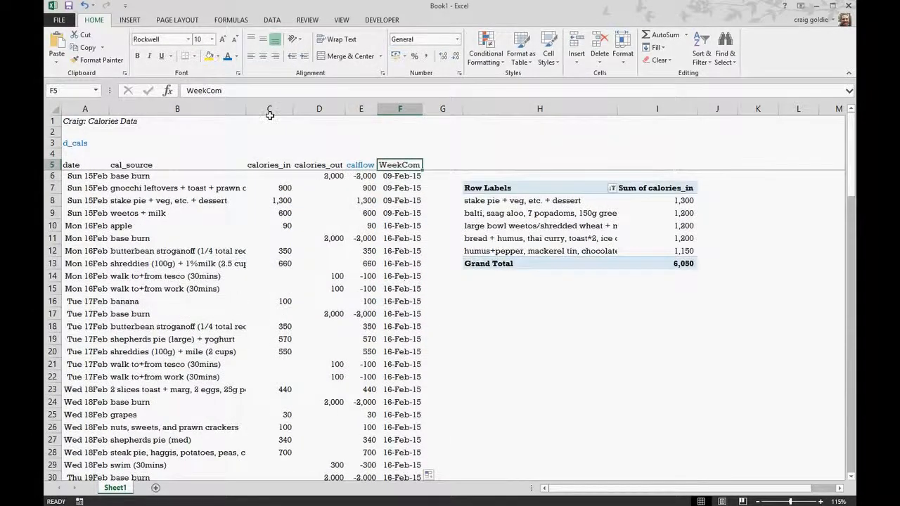
{"action": "left_click", "coordinate": [659, 348]}
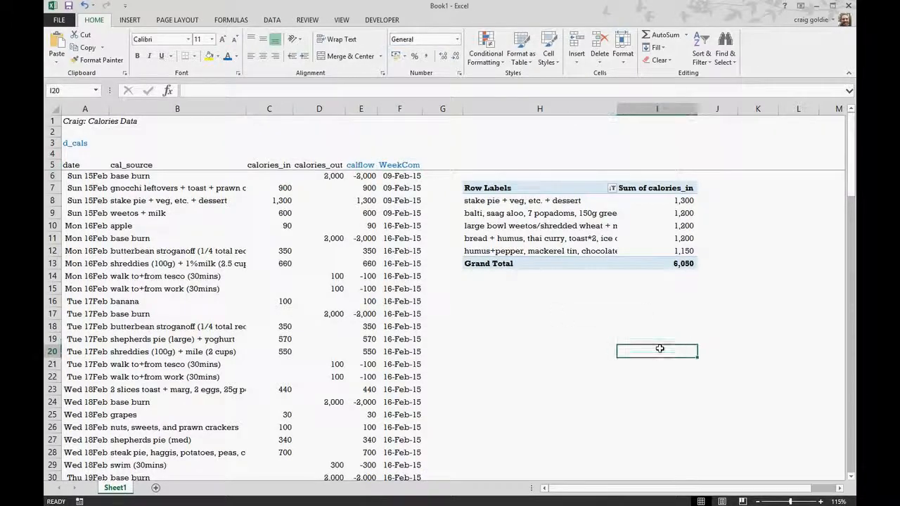
Step: Change the PivotTable's data source to Sheet1!$A$5:$F$114 so that it includes the WeekCom column
{"action": "left_click", "coordinate": [562, 219]}
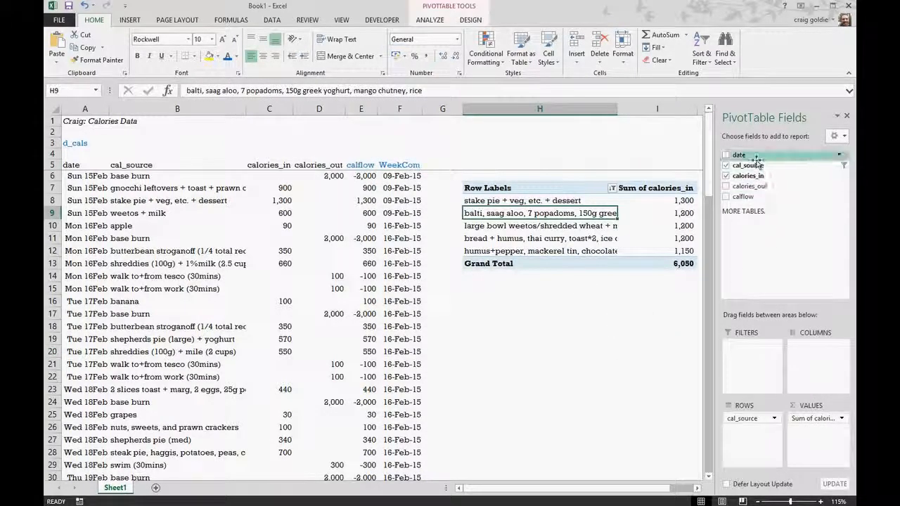
{"action": "left_click", "coordinate": [430, 20]}
{"action": "left_click", "coordinate": [426, 54]}
{"action": "left_click", "coordinate": [270, 263]}
{"action": "key", "text": "ctrl+a"}
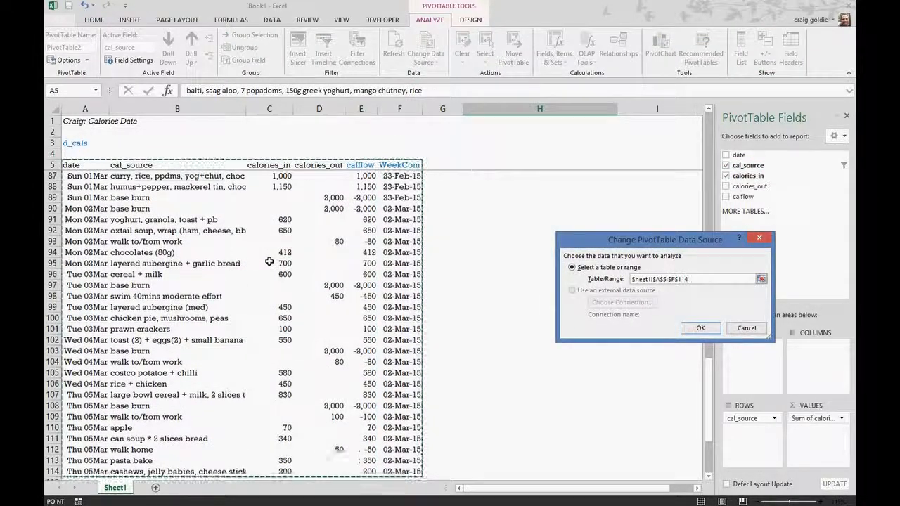
{"action": "key", "text": "Return"}
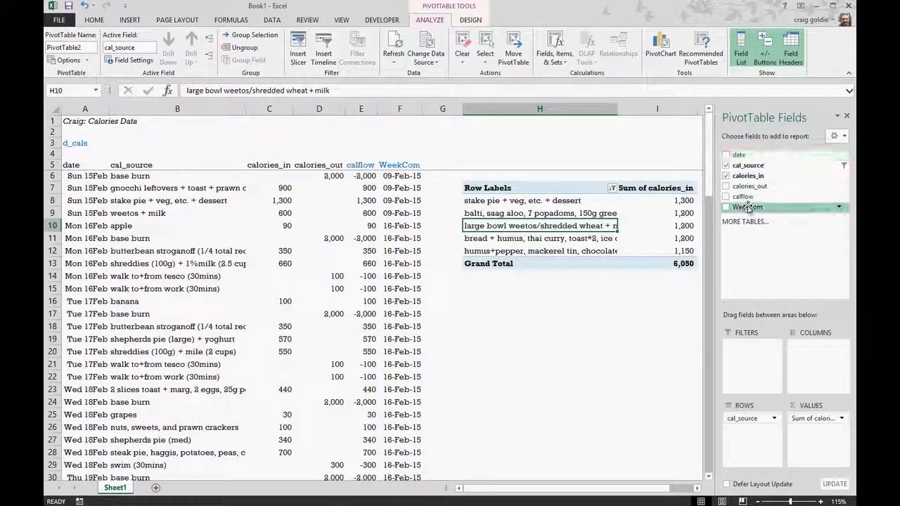
Step: Add the WeekCom field to the PivotTable rows as the outer level above cal_source
{"action": "left_click_drag", "start_coordinate": [750, 209], "coordinate": [747, 422]}
{"action": "left_click", "coordinate": [436, 349]}
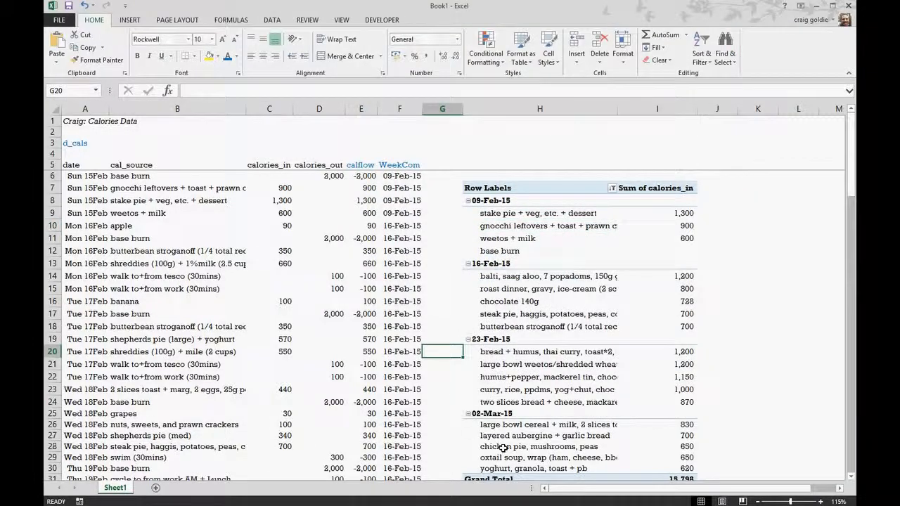
{"action": "left_click_drag", "start_coordinate": [610, 491], "coordinate": [636, 495]}
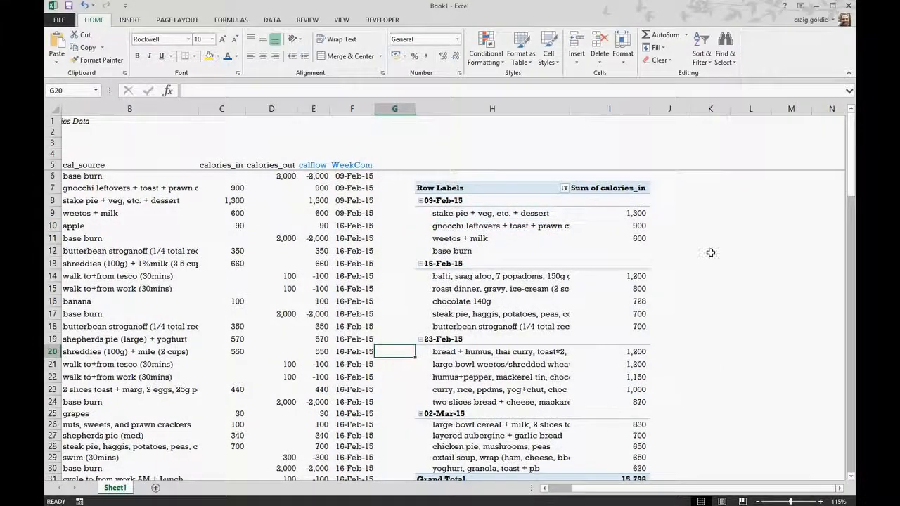
{"action": "left_click", "coordinate": [710, 252]}
{"action": "left_click", "coordinate": [564, 187]}
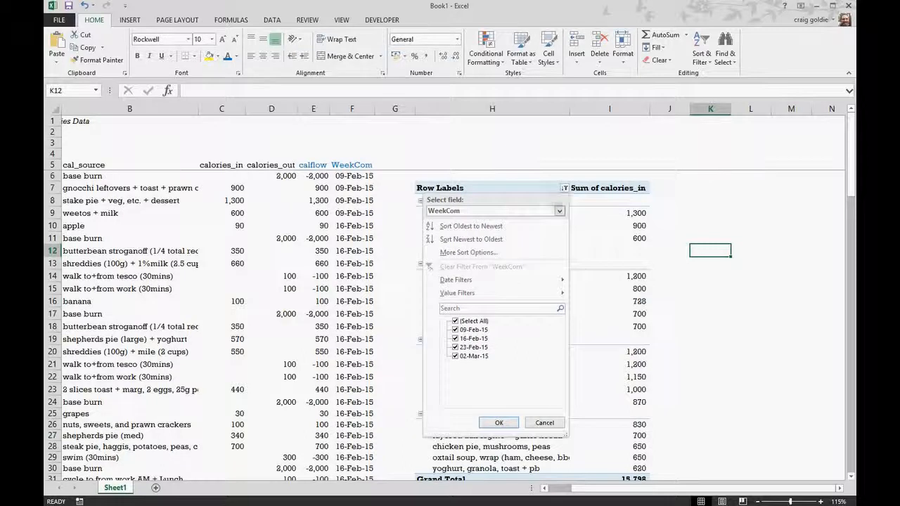
{"action": "mouse_move", "coordinate": [470, 298]}
{"action": "left_click", "coordinate": [498, 422]}
Step: Turn off the subtotals for the cal_source field in the PivotTable
{"action": "left_click", "coordinate": [503, 225]}
{"action": "right_click", "coordinate": [477, 238]}
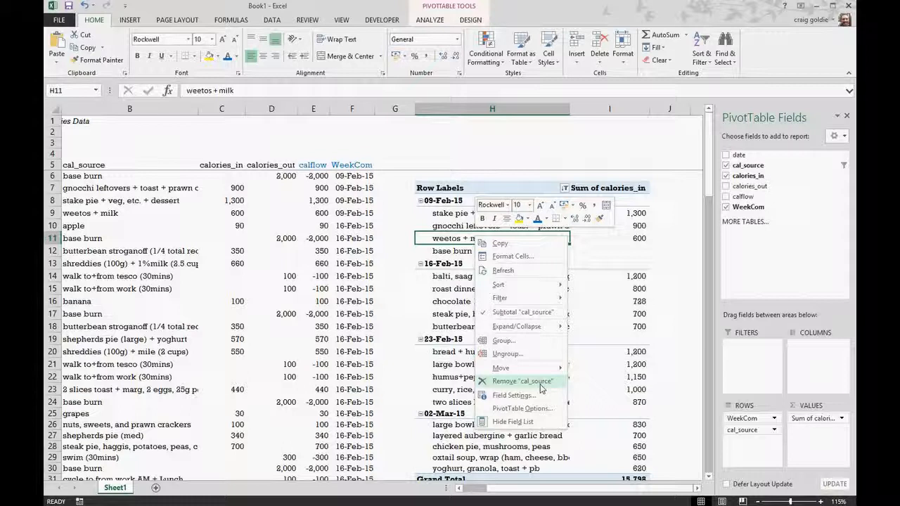
{"action": "left_click", "coordinate": [523, 312]}
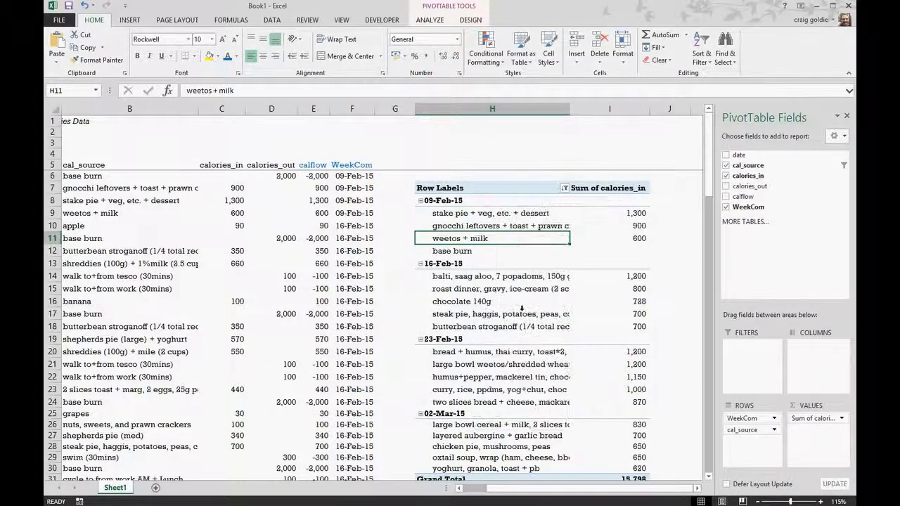
Step: Clear the existing filter from the cal_source field and look through the full list of sources per week
{"action": "left_click", "coordinate": [565, 188]}
{"action": "left_click", "coordinate": [453, 265]}
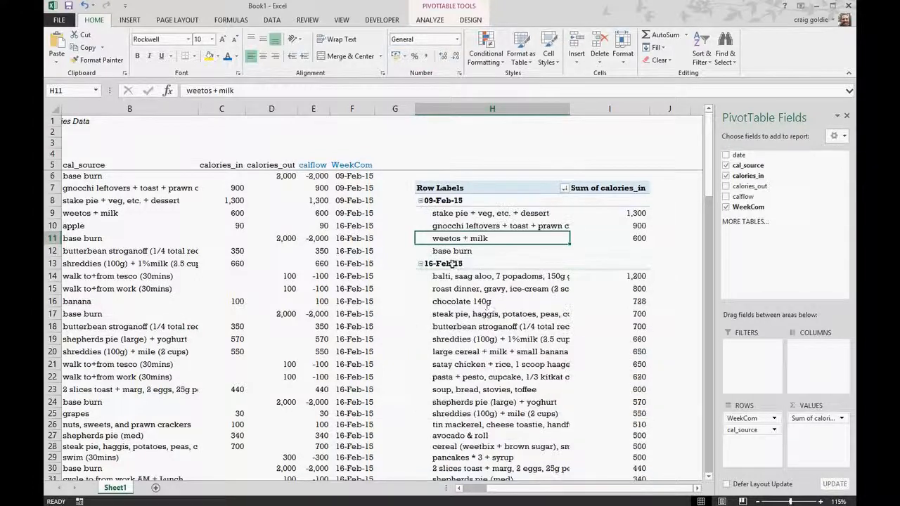
{"action": "scroll", "coordinate": [532, 293], "scroll_direction": "down", "scroll_amount": 12}
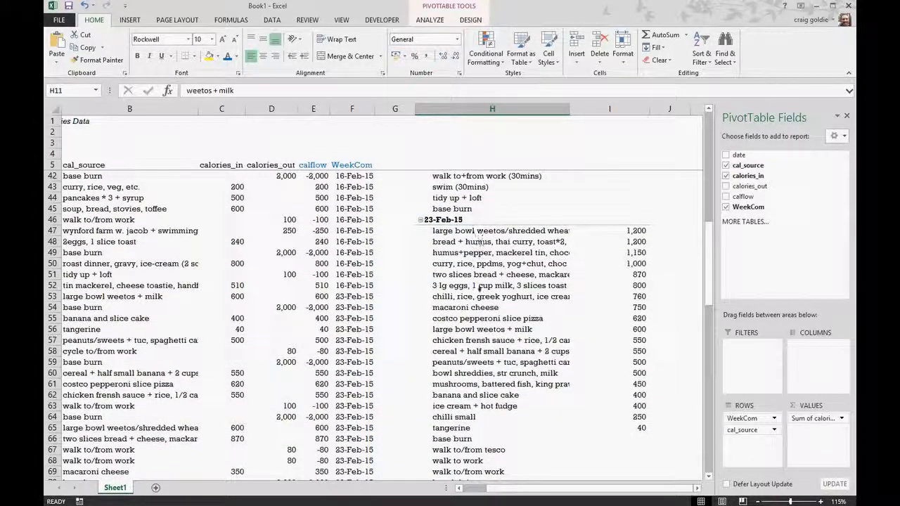
{"action": "scroll", "coordinate": [508, 367], "scroll_direction": "down", "scroll_amount": 4}
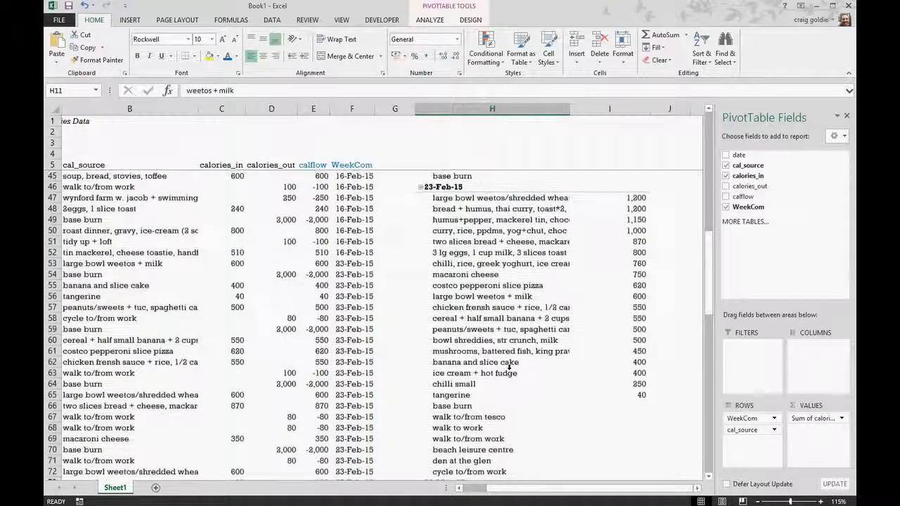
{"action": "scroll", "coordinate": [512, 366], "scroll_direction": "up", "scroll_amount": 8}
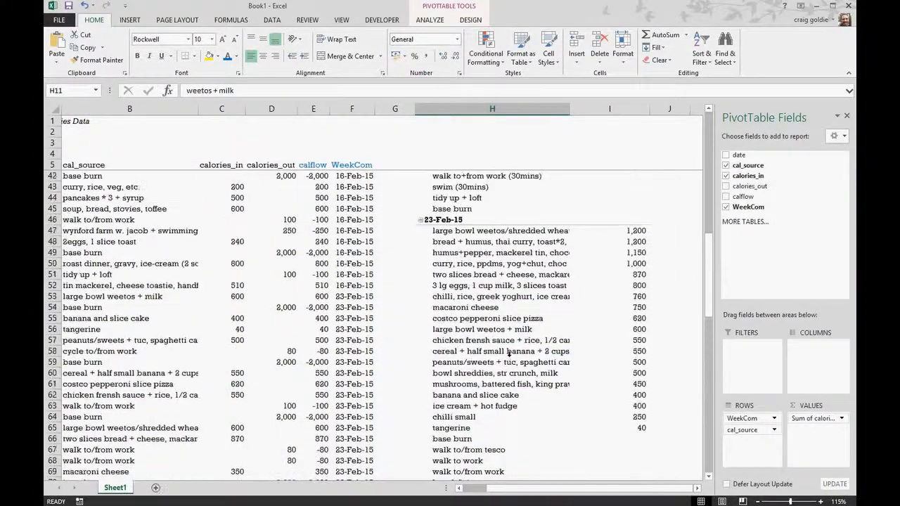
{"action": "scroll", "coordinate": [515, 344], "scroll_direction": "up", "scroll_amount": 5}
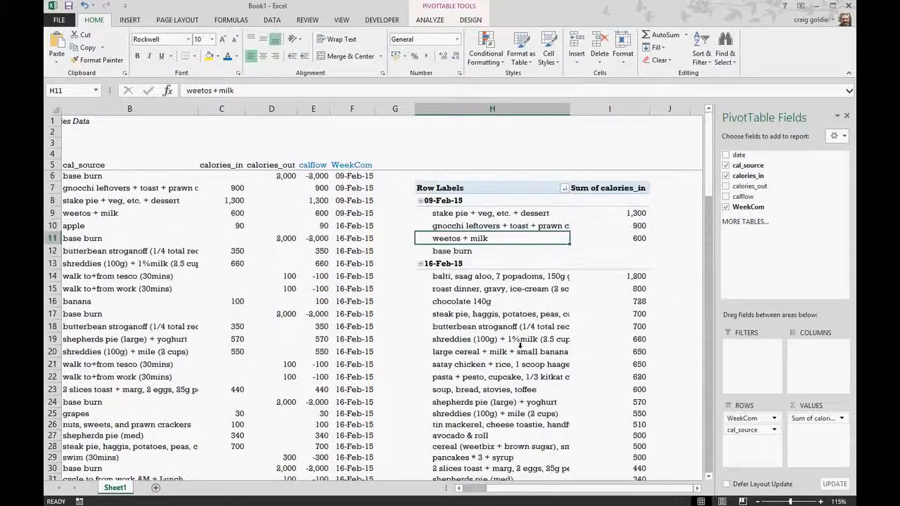
{"action": "left_click", "coordinate": [505, 225]}
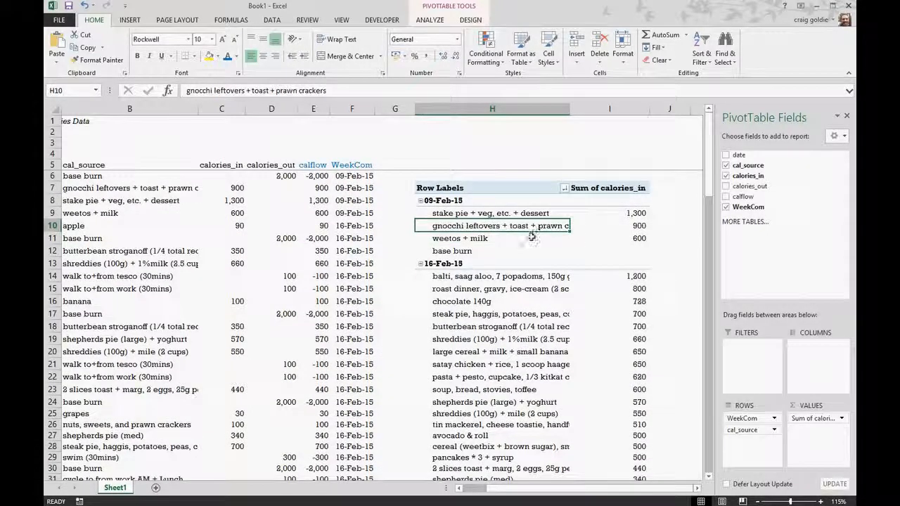
{"action": "left_click", "coordinate": [564, 188]}
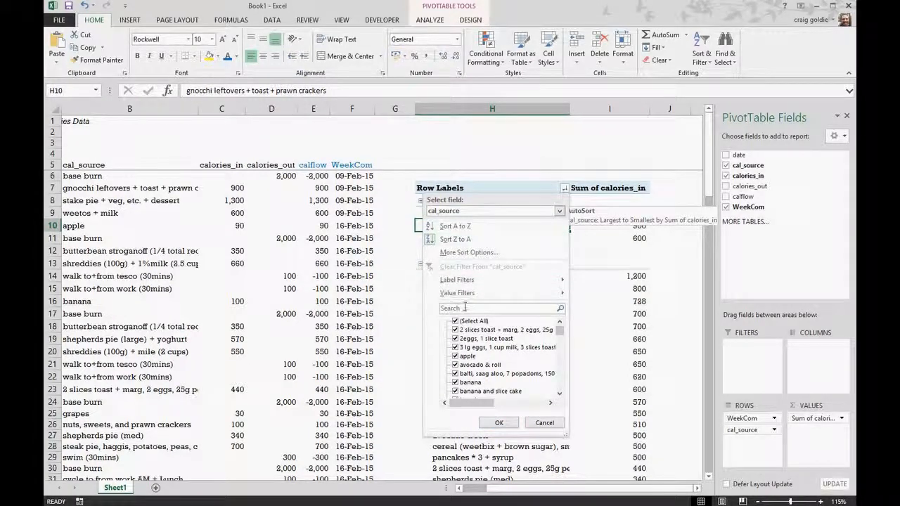
{"action": "mouse_move", "coordinate": [466, 296]}
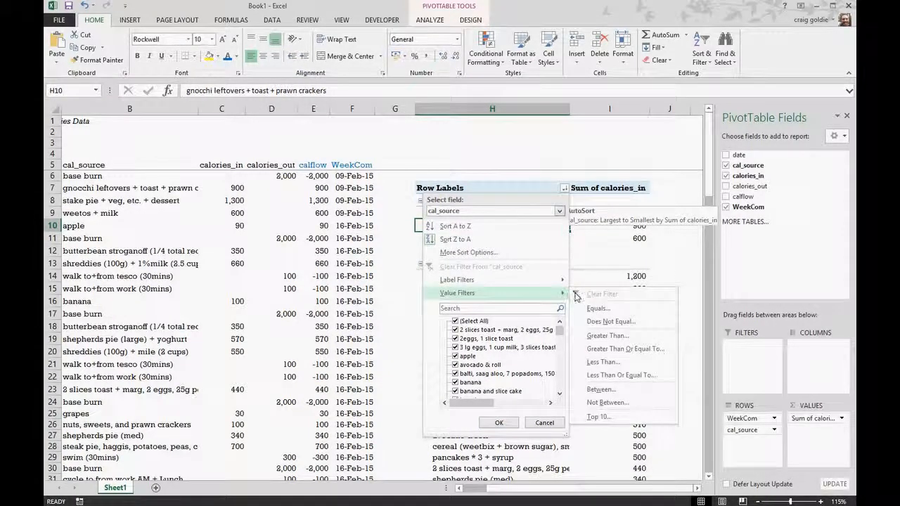
{"action": "left_click", "coordinate": [476, 453]}
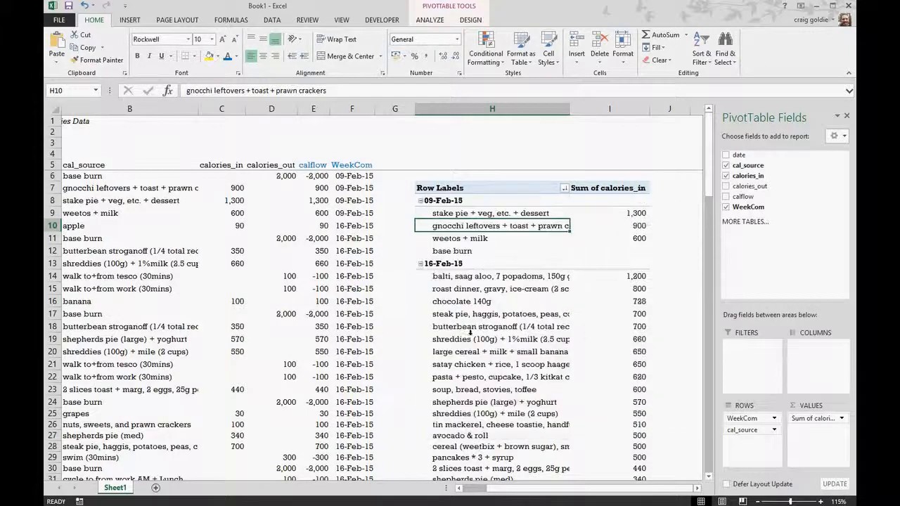
Step: Apply a Top 10 filter to cal_source that shows the top 3 items by Sum of calories_in
{"action": "right_click", "coordinate": [472, 338]}
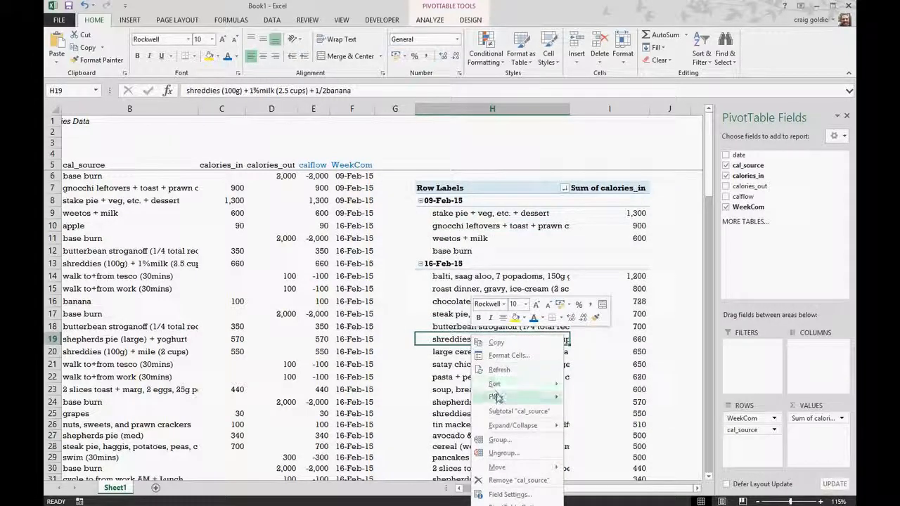
{"action": "left_click", "coordinate": [596, 443]}
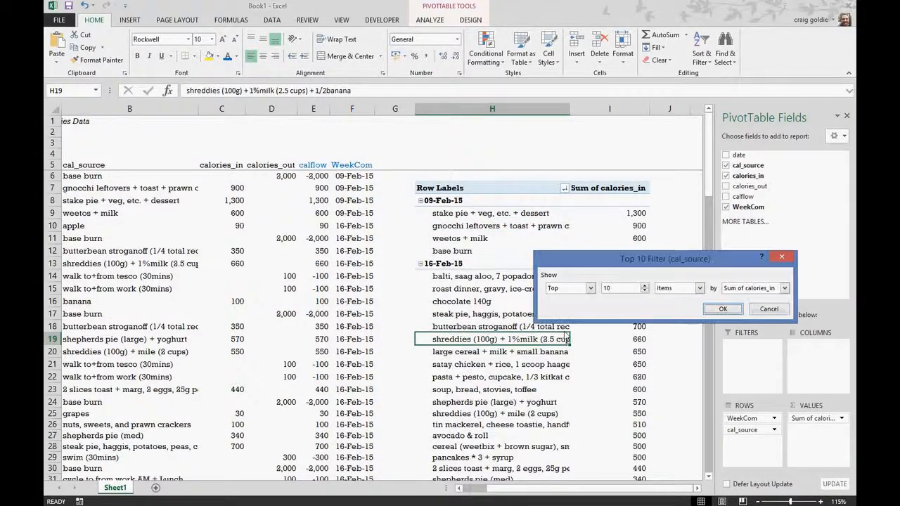
{"action": "left_click", "coordinate": [645, 290]}
{"action": "left_click", "coordinate": [645, 291]}
{"action": "left_click", "coordinate": [723, 309]}
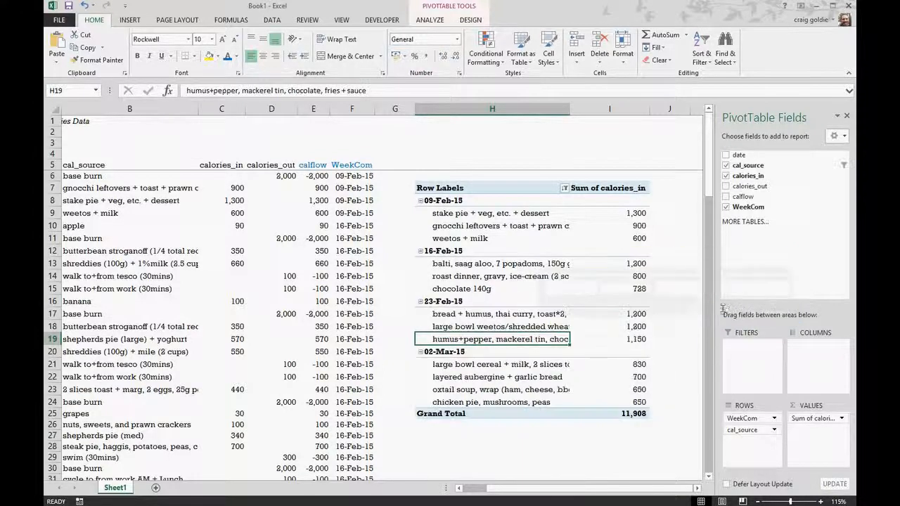
Step: Examine the filtered calorie values for each week, including the two lowest entries under 02-Mar-15
{"action": "left_click", "coordinate": [672, 318]}
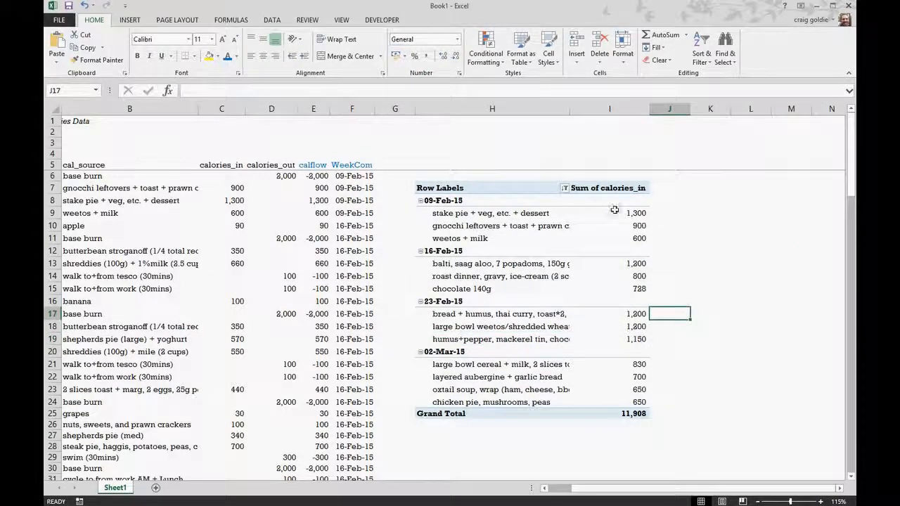
{"action": "left_click_drag", "start_coordinate": [610, 212], "coordinate": [625, 339]}
{"action": "left_click", "coordinate": [538, 465]}
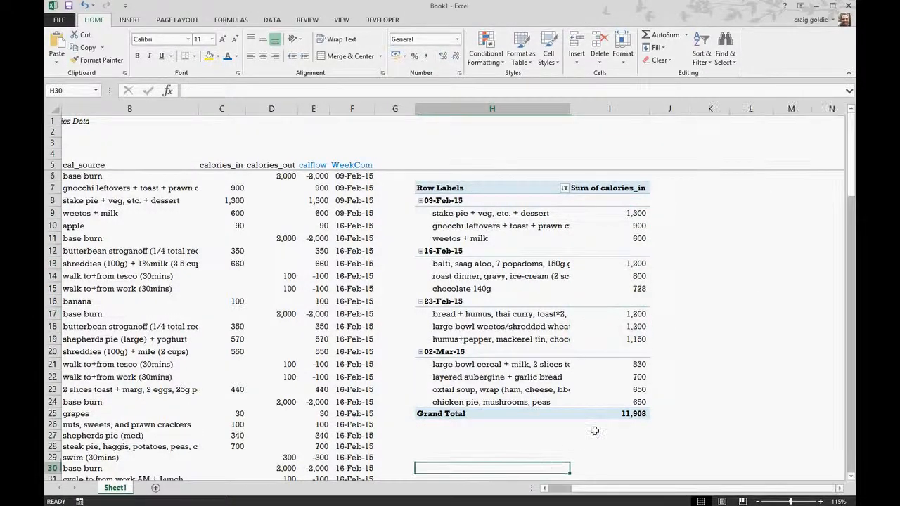
{"action": "left_click_drag", "start_coordinate": [637, 364], "coordinate": [638, 403]}
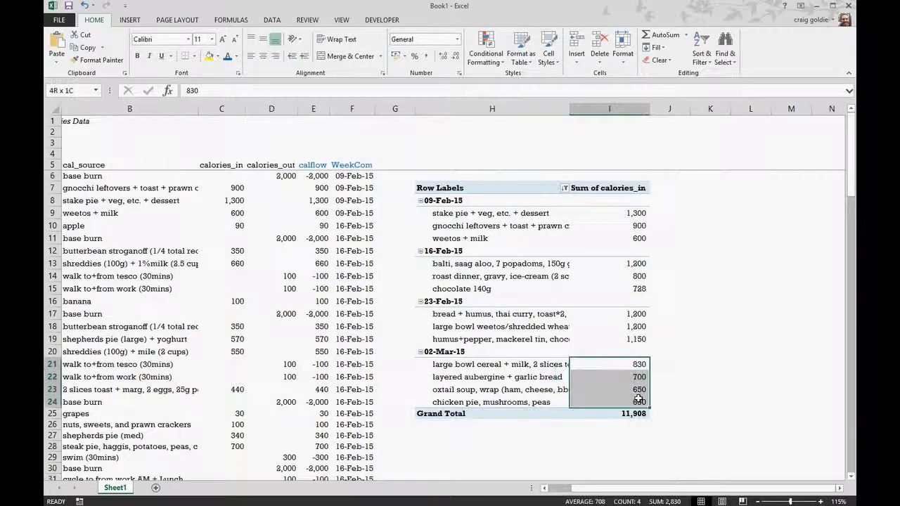
{"action": "left_click", "coordinate": [670, 391]}
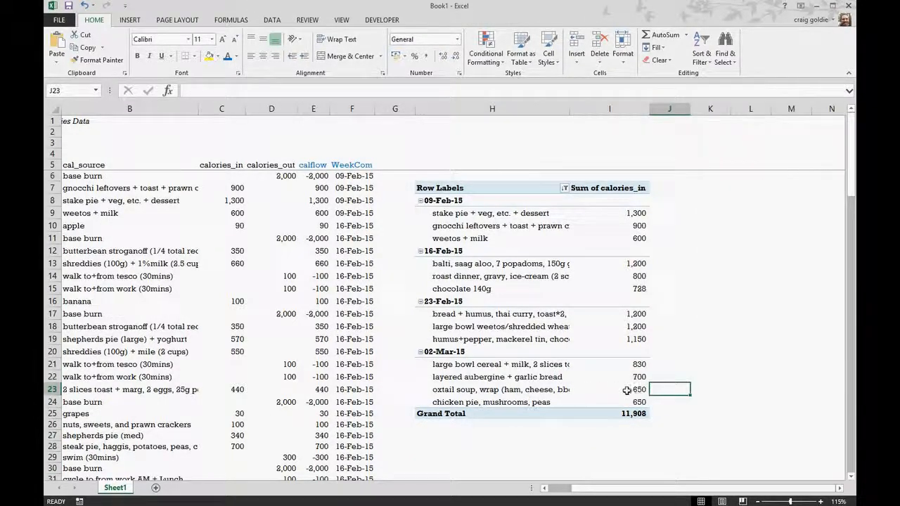
{"action": "left_click_drag", "start_coordinate": [632, 391], "coordinate": [634, 403]}
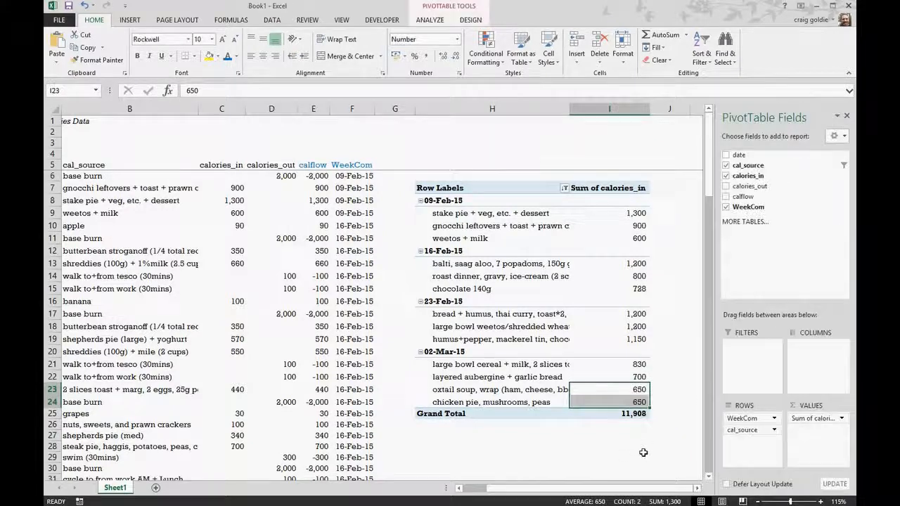